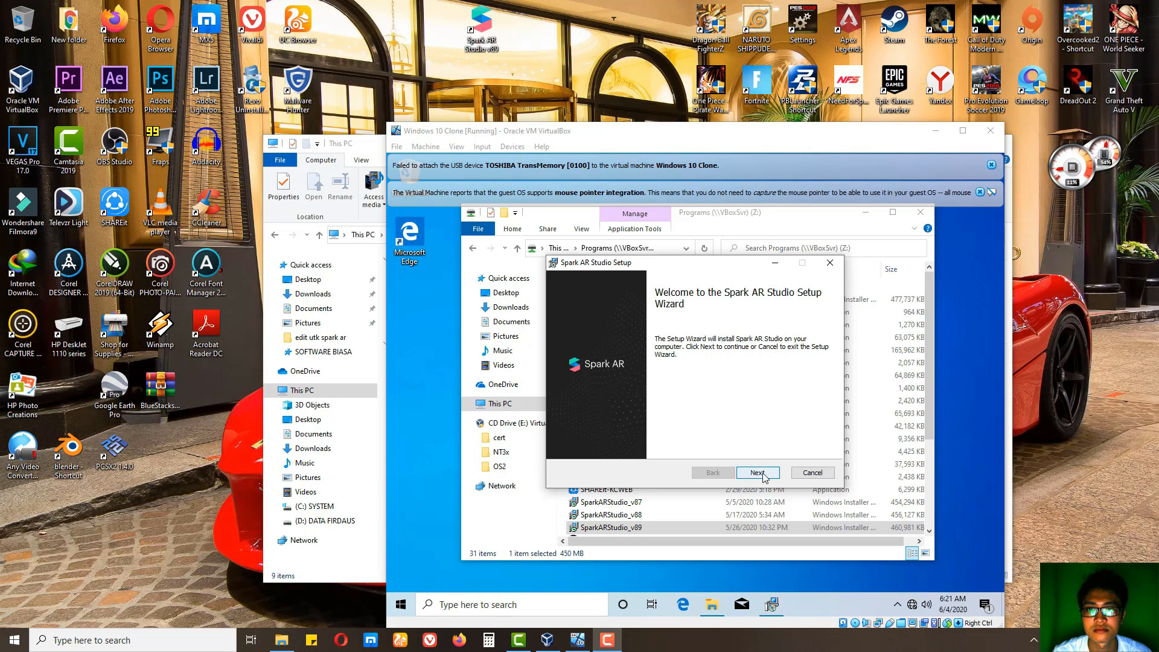
Step: Install Spark AR Studio v89 inside the Windows 10 virtual machine and close the completed setup wizard
{"action": "left_click", "coordinate": [762, 474]}
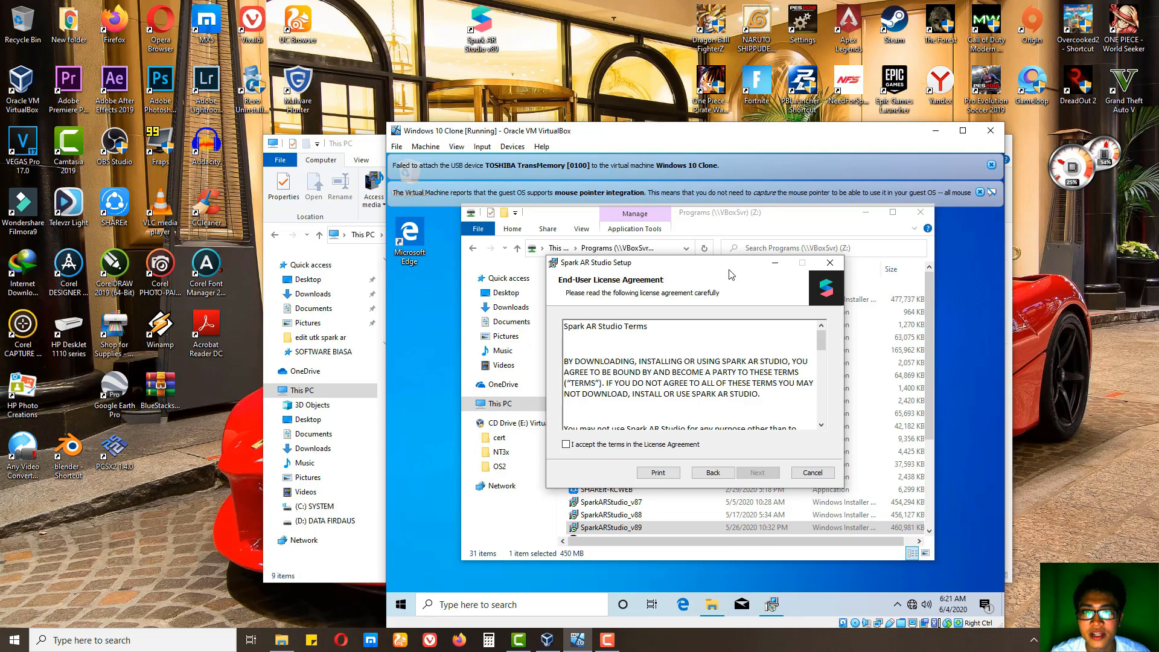
{"action": "left_click", "coordinate": [865, 213]}
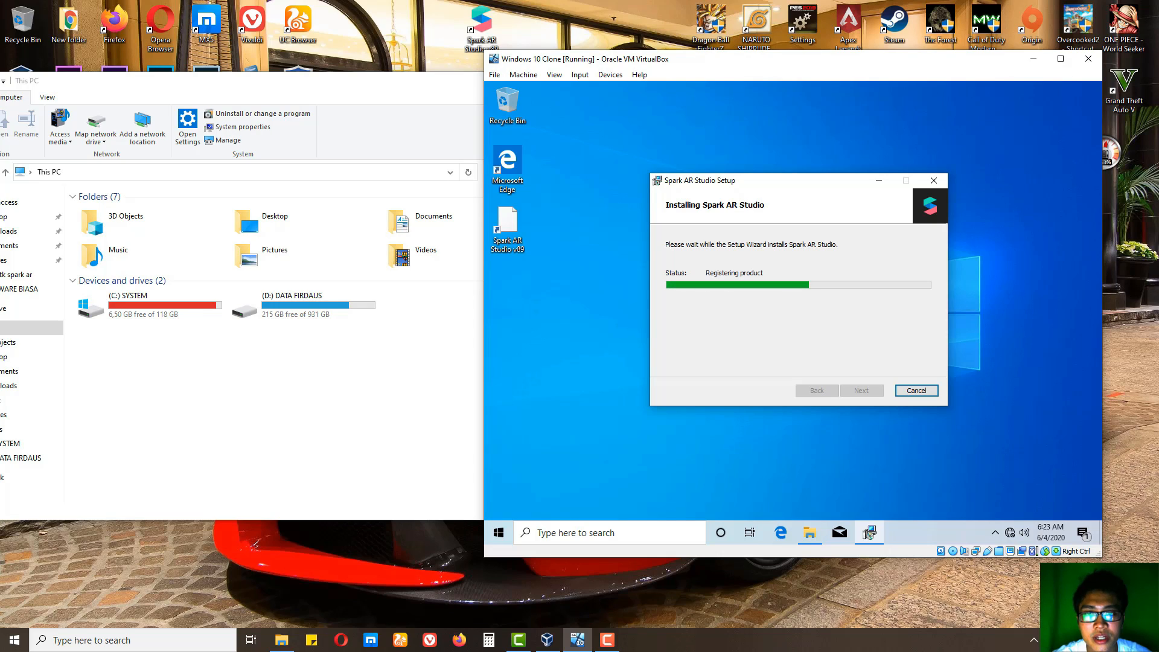
{"action": "left_click_drag", "start_coordinate": [780, 183], "coordinate": [786, 180]}
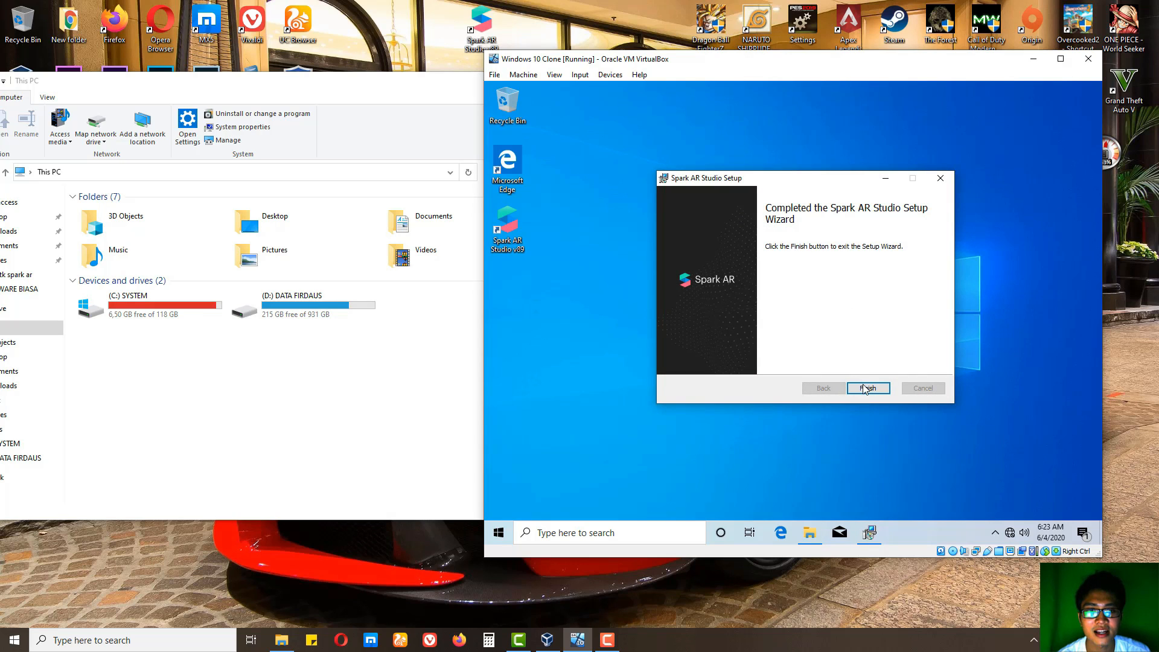
{"action": "left_click", "coordinate": [865, 388]}
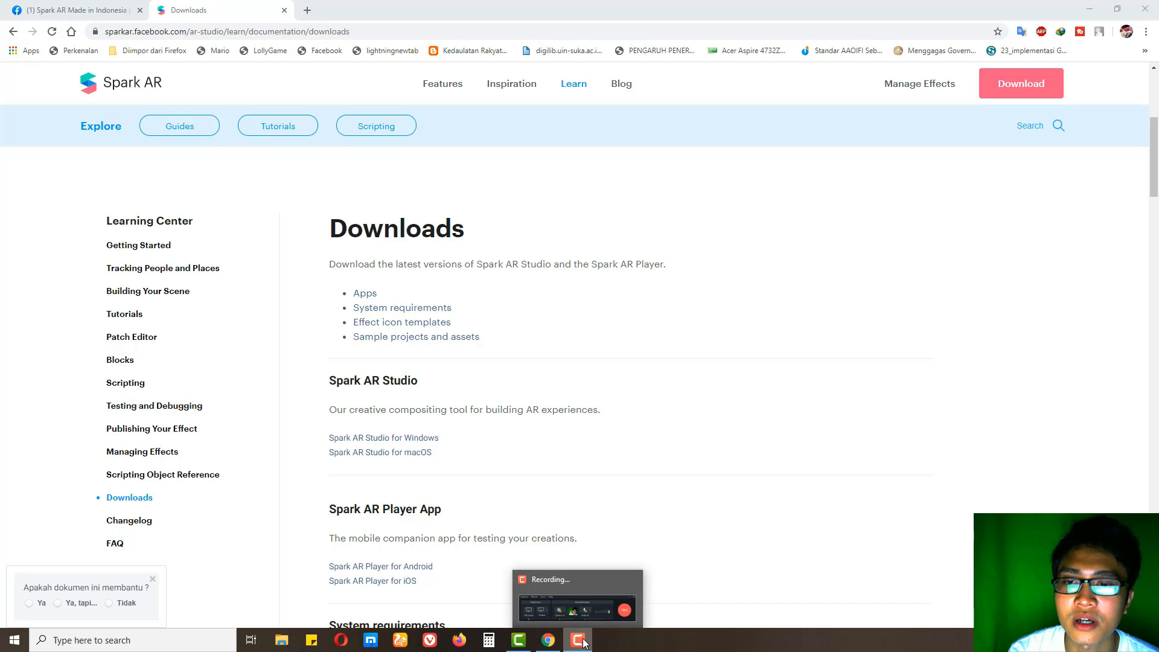
Step: Examine the minimum system requirements for Spark AR Studio on its Downloads page, including operating system, RAM, CPU and GPU
{"action": "left_click", "coordinate": [769, 531]}
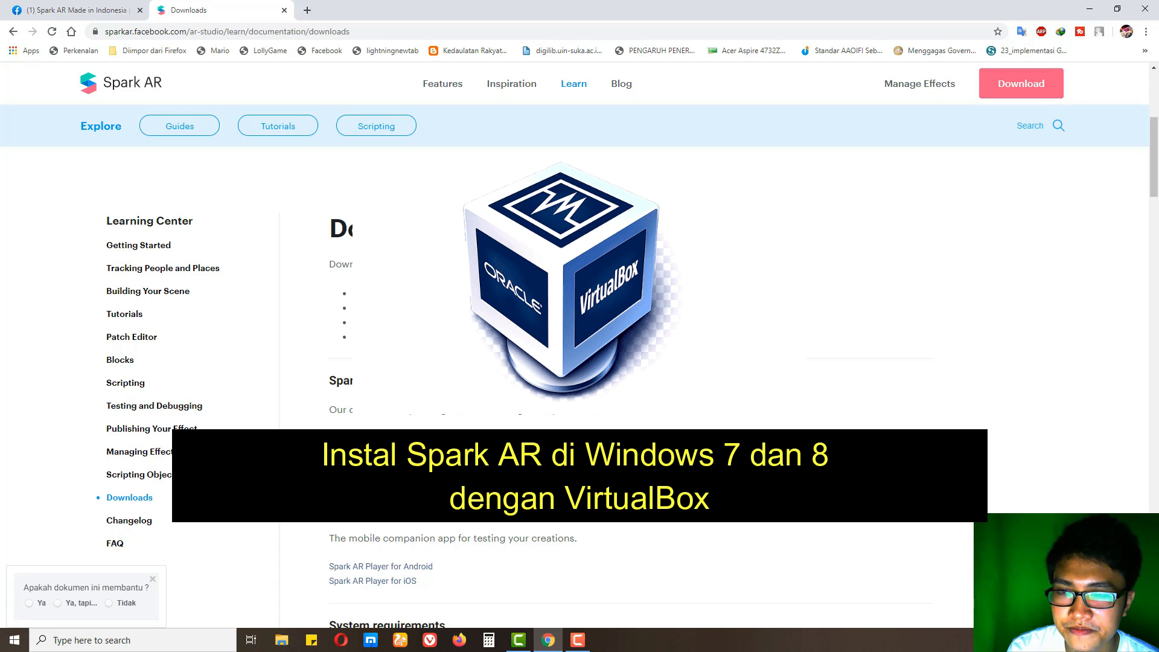
{"action": "scroll", "coordinate": [654, 369], "scroll_direction": "down", "scroll_amount": 7}
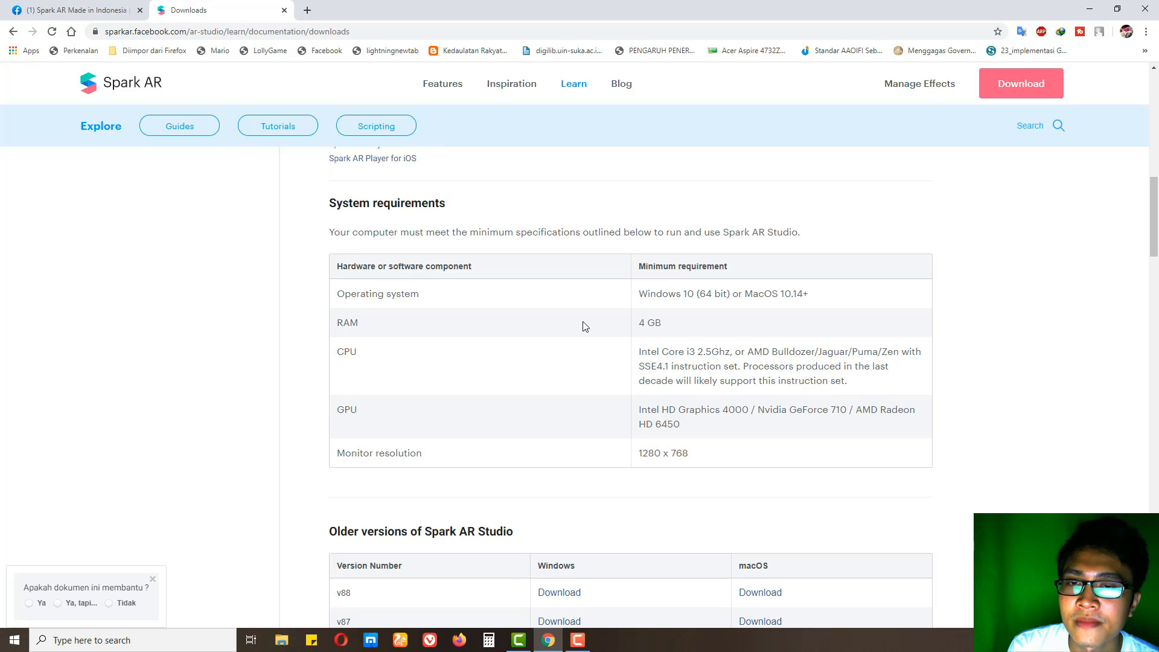
{"action": "left_click_drag", "start_coordinate": [642, 321], "coordinate": [733, 354]}
{"action": "left_click", "coordinate": [694, 330]}
{"action": "left_click", "coordinate": [733, 355]}
{"action": "left_click_drag", "start_coordinate": [642, 366], "coordinate": [688, 367]}
{"action": "left_click", "coordinate": [741, 446]}
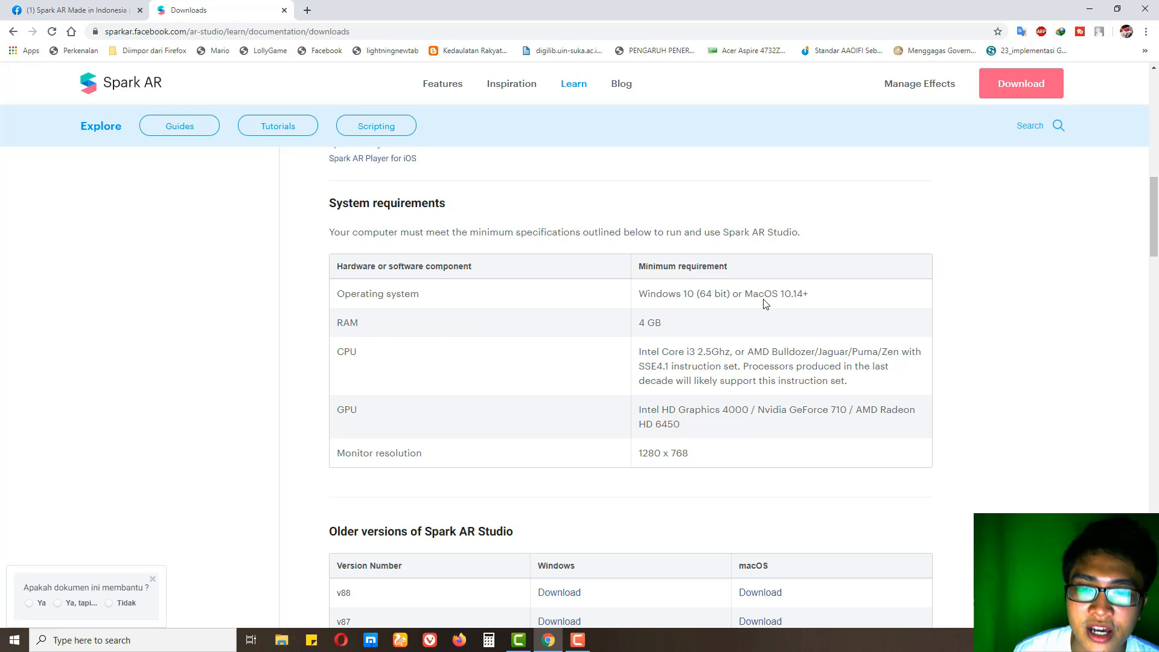
Step: Review the Spark AR Studio download options, including the older Windows versions such as v88
{"action": "scroll", "coordinate": [471, 336], "scroll_direction": "up", "scroll_amount": 2}
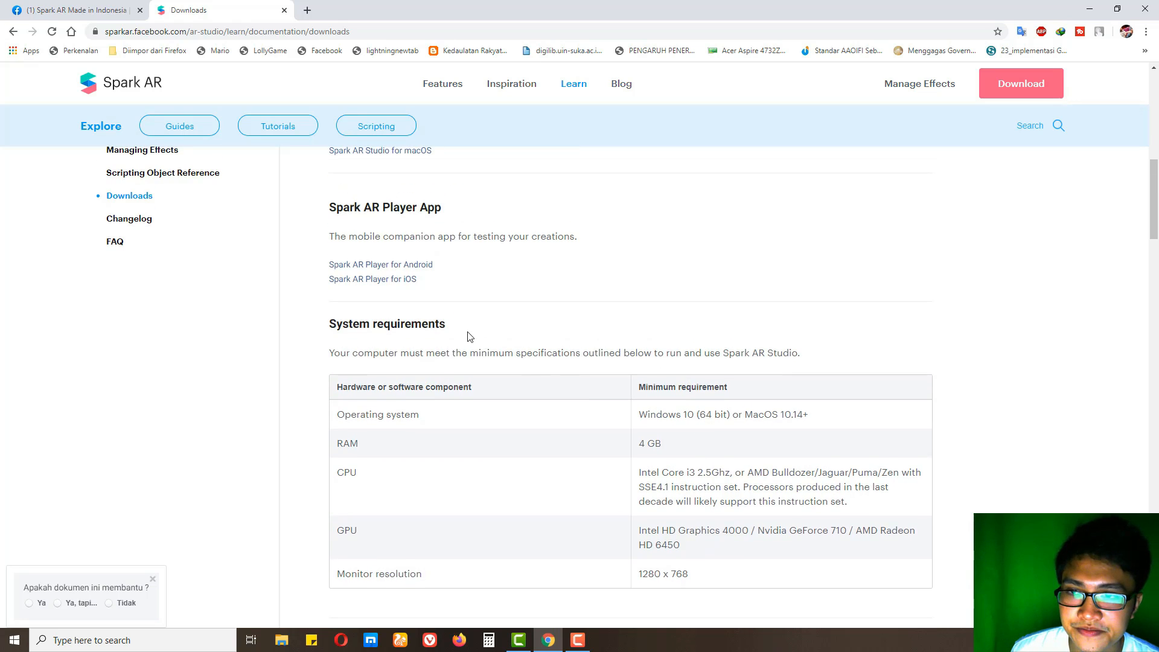
{"action": "scroll", "coordinate": [481, 337], "scroll_direction": "up", "scroll_amount": 4}
{"action": "scroll", "coordinate": [481, 336], "scroll_direction": "up", "scroll_amount": 2}
{"action": "scroll", "coordinate": [484, 336], "scroll_direction": "down", "scroll_amount": 15}
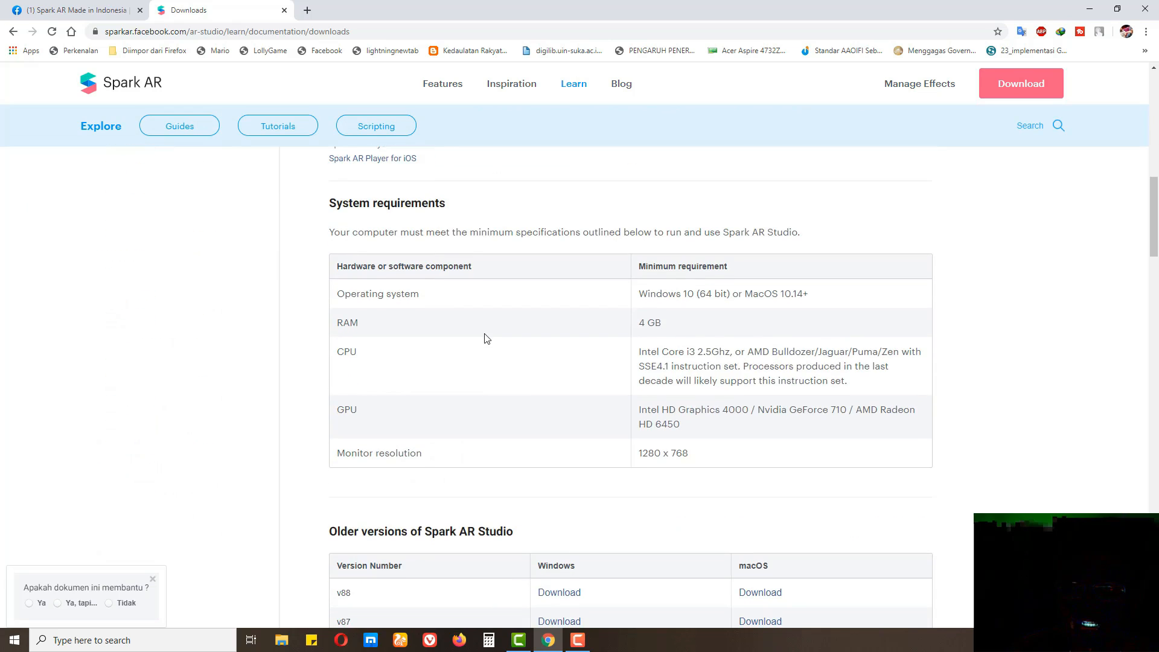
{"action": "scroll", "coordinate": [474, 427], "scroll_direction": "up", "scroll_amount": 3}
{"action": "scroll", "coordinate": [373, 271], "scroll_direction": "up", "scroll_amount": 1}
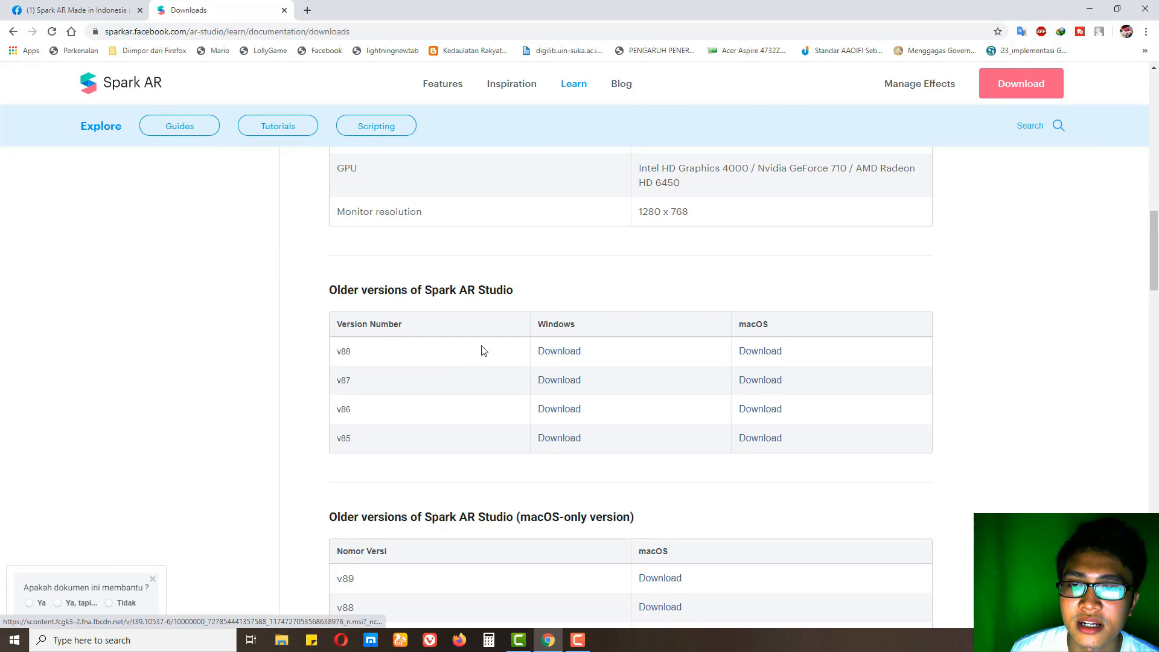
{"action": "left_click", "coordinate": [559, 352]}
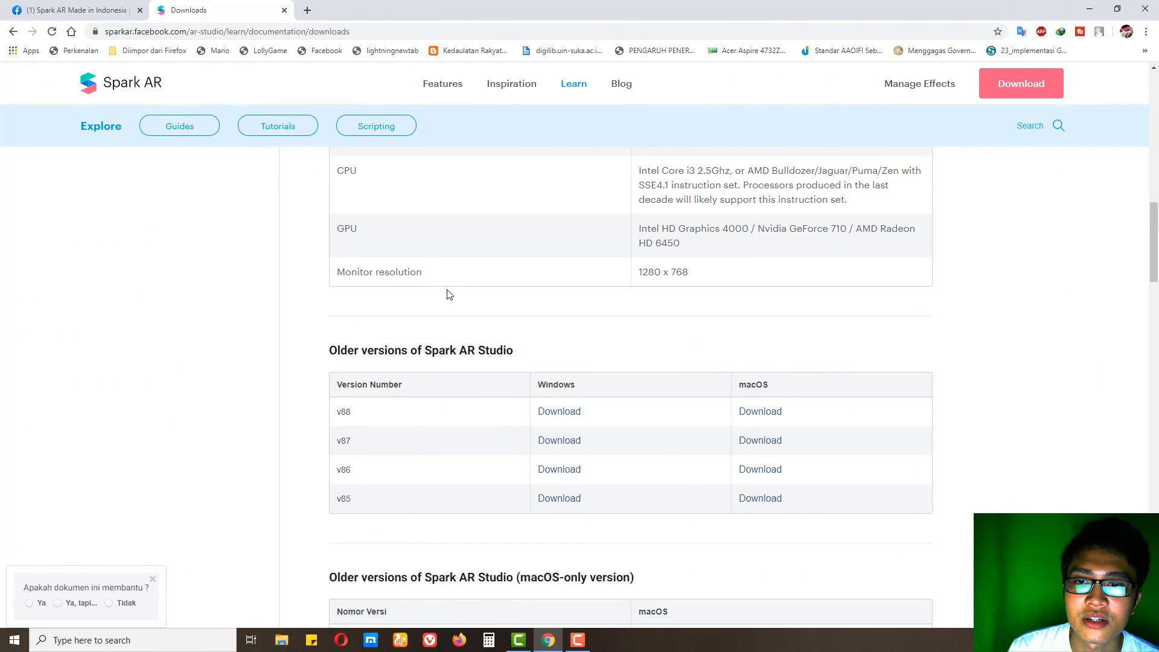
Step: In File Explorer, open Downloads IDM > Programs on drive D and select the SparkARStudio_v89 installer
{"action": "left_click", "coordinate": [281, 640]}
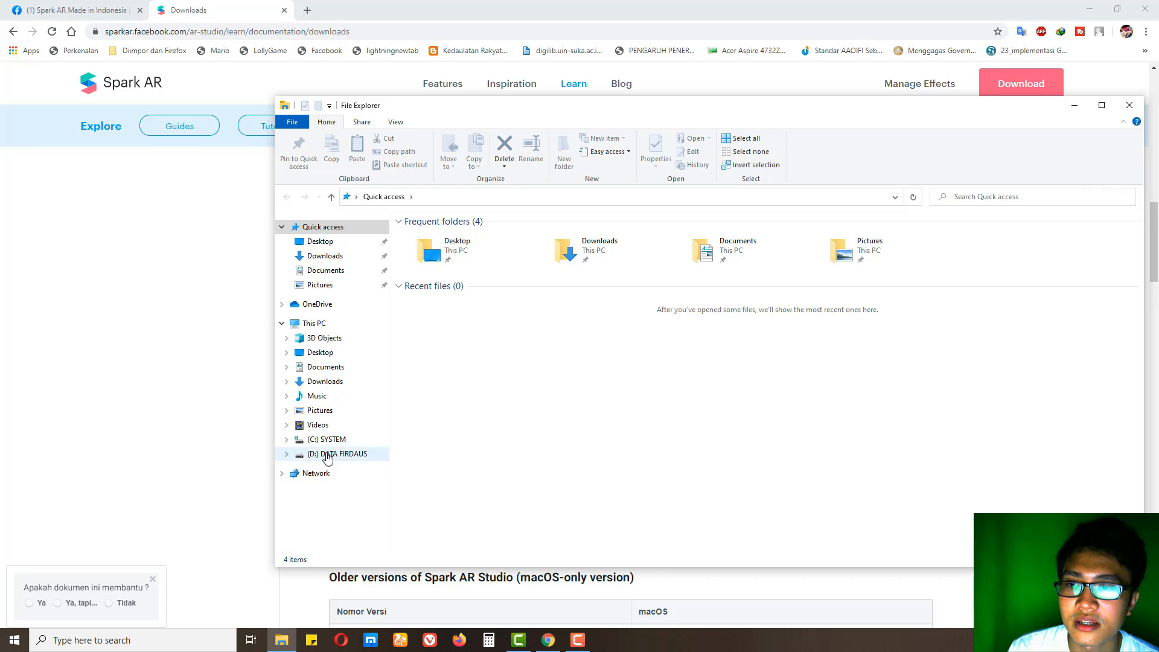
{"action": "left_click", "coordinate": [327, 458]}
{"action": "double_click", "coordinate": [1039, 248]}
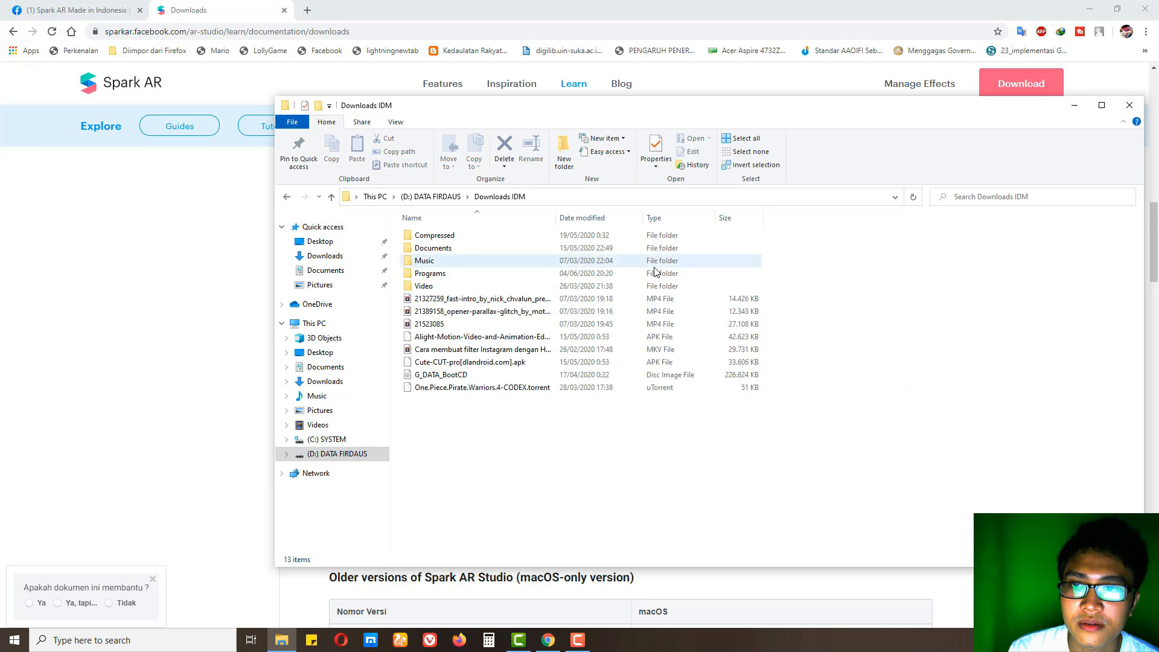
{"action": "double_click", "coordinate": [477, 276]}
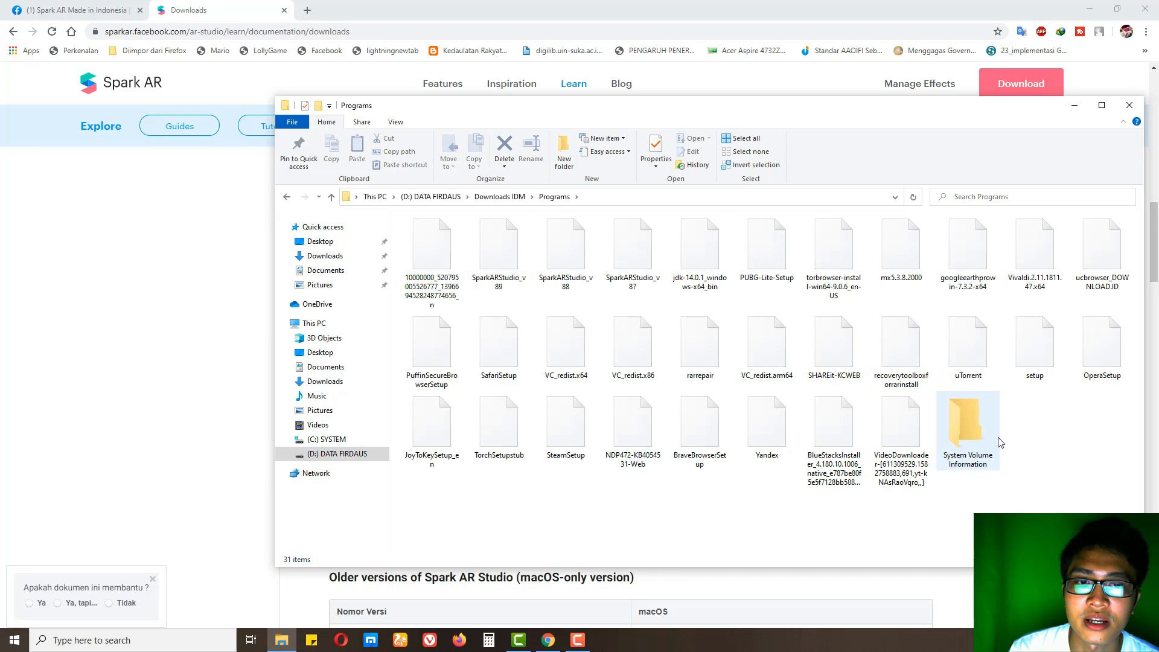
{"action": "left_click", "coordinate": [513, 263]}
{"action": "left_click_drag", "start_coordinate": [894, 115], "coordinate": [782, 133]}
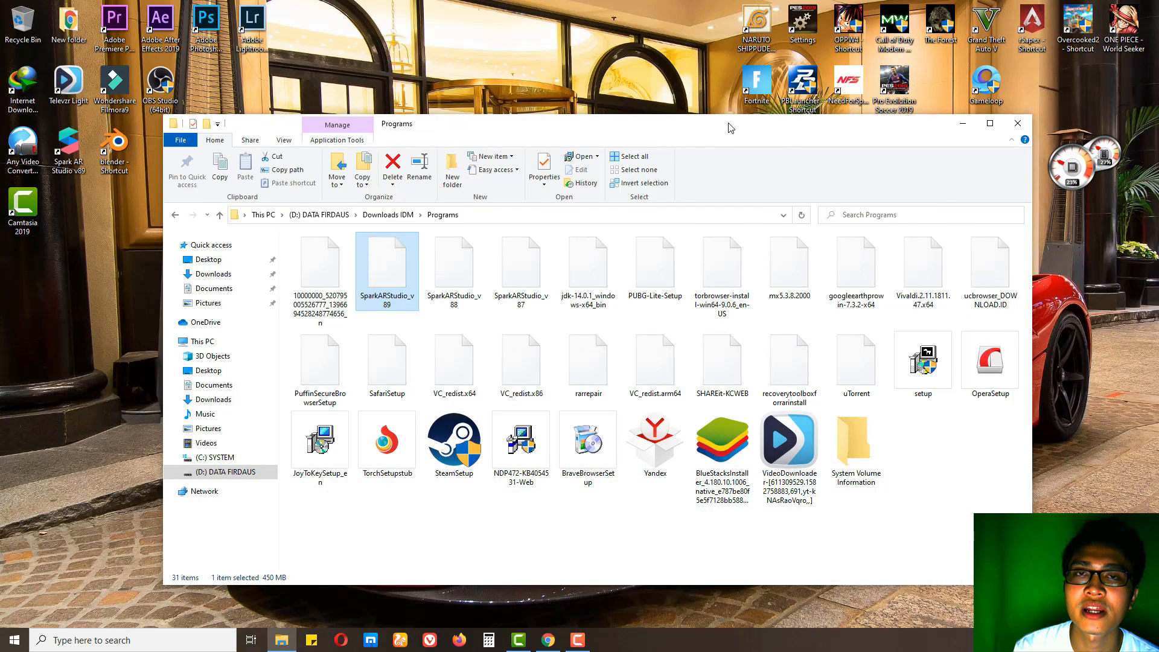
{"action": "mouse_move", "coordinate": [731, 128]}
{"action": "left_mouse_down"}
{"action": "mouse_move", "coordinate": [771, 112]}
{"action": "mouse_move", "coordinate": [738, 126]}
{"action": "left_mouse_up"}
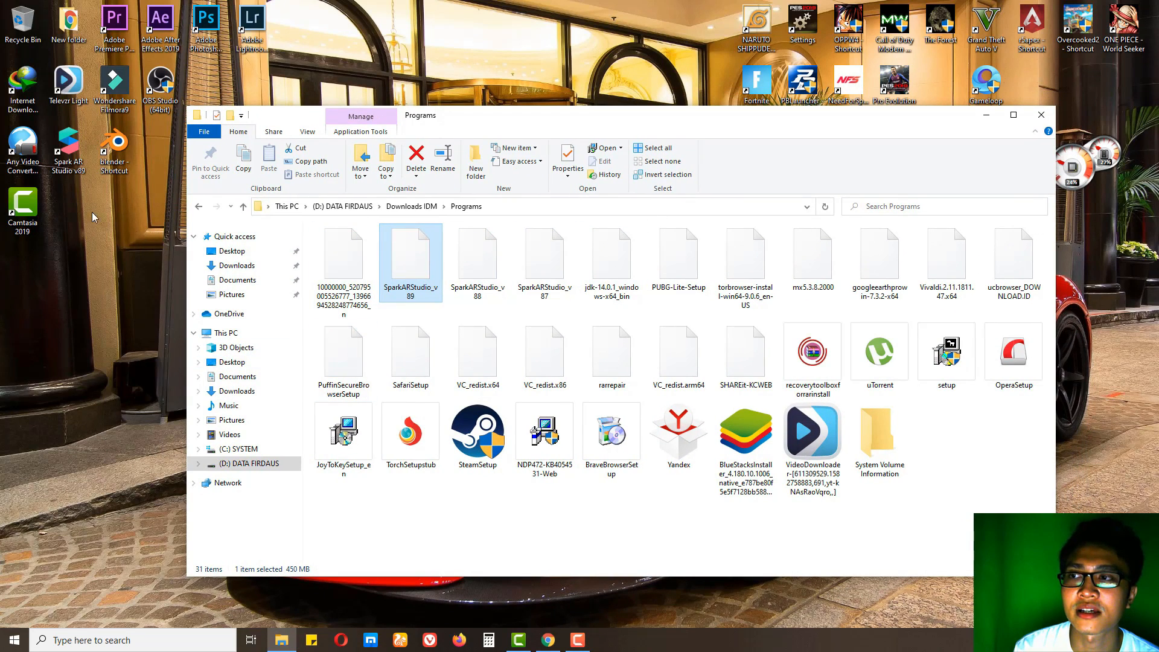
{"action": "left_click", "coordinate": [69, 148]}
{"action": "left_click", "coordinate": [83, 271]}
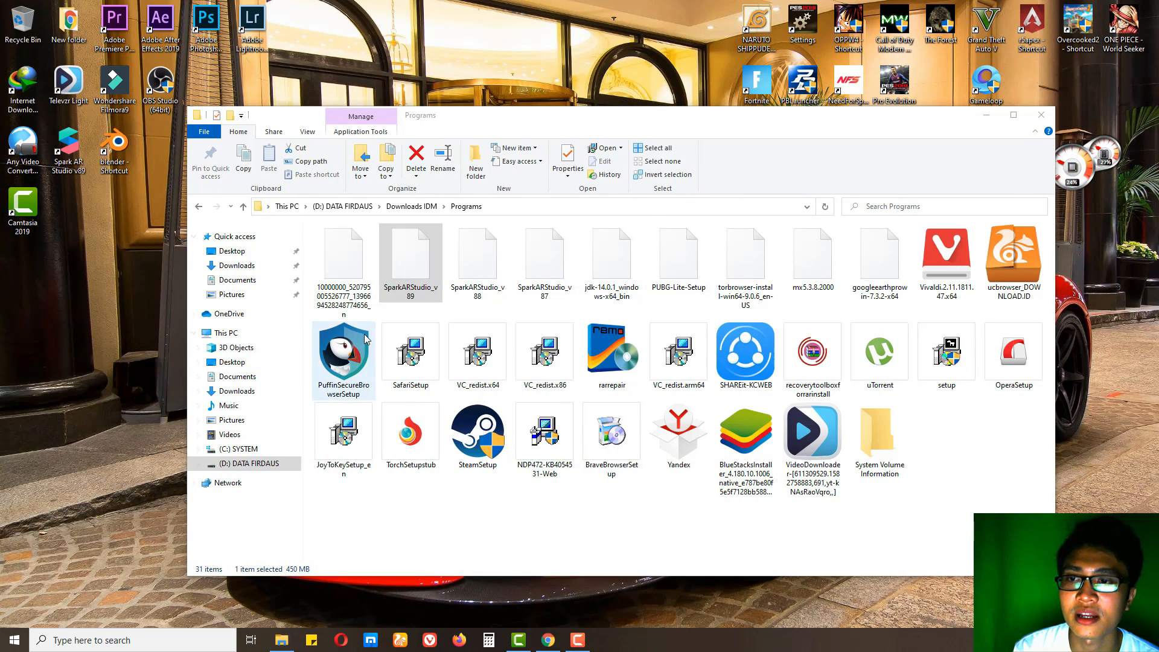
{"action": "left_click", "coordinate": [470, 274]}
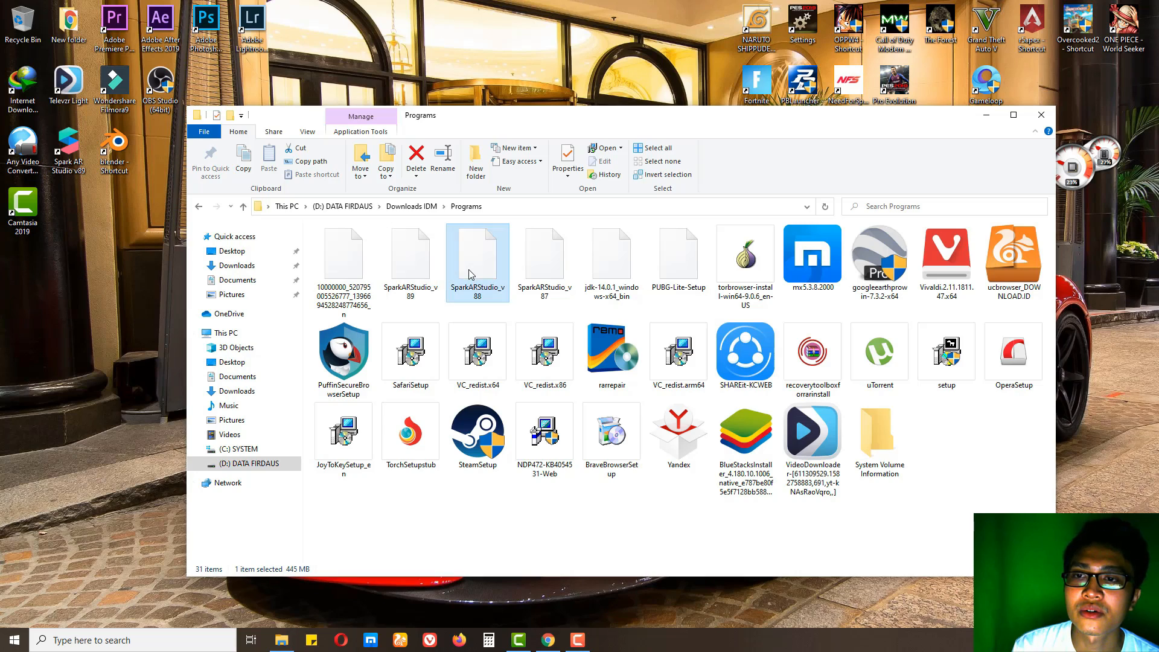
{"action": "left_click", "coordinate": [435, 275]}
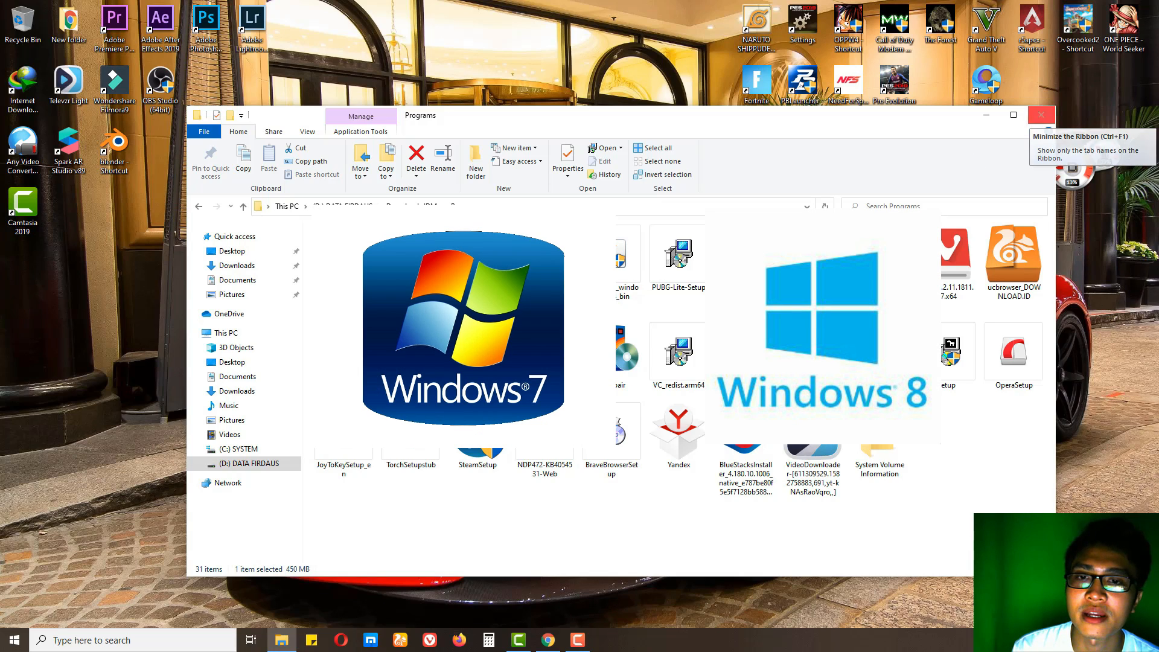
Step: Open the SOFTWARE BIASA folder on drive D and launch the VirtualBox-6.1.2-135663-Win installer
{"action": "left_click", "coordinate": [306, 503]}
{"action": "left_click", "coordinate": [292, 467]}
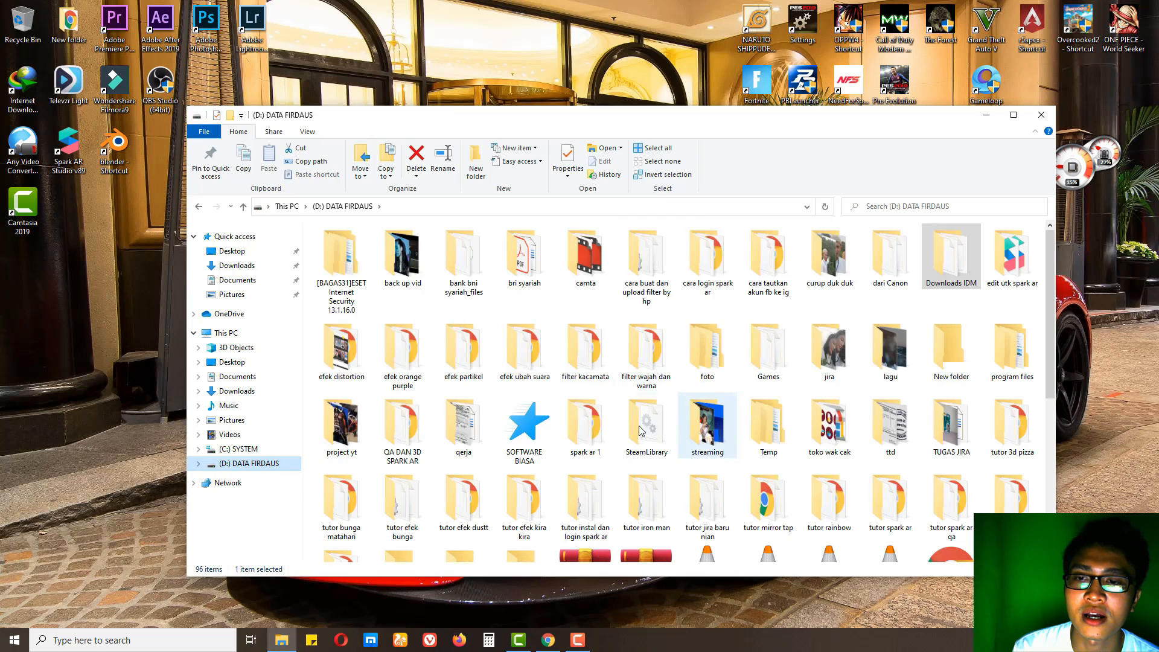
{"action": "double_click", "coordinate": [544, 431]}
{"action": "scroll", "coordinate": [511, 422], "scroll_direction": "down", "scroll_amount": 1}
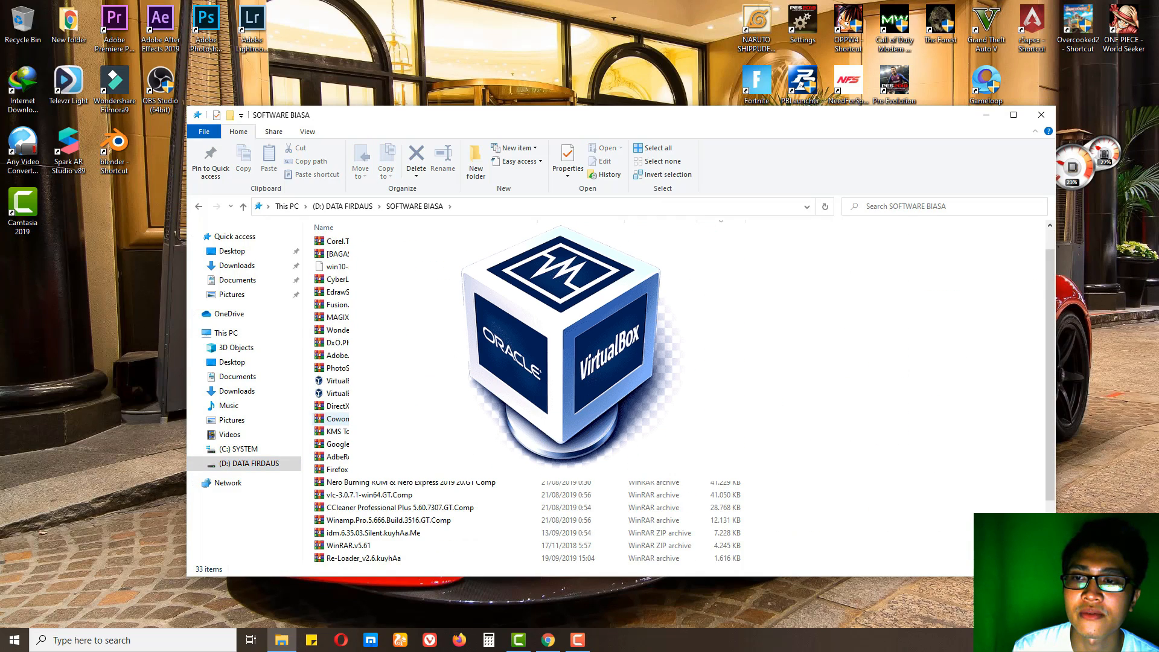
{"action": "left_click", "coordinate": [511, 393]}
{"action": "double_click", "coordinate": [512, 393]}
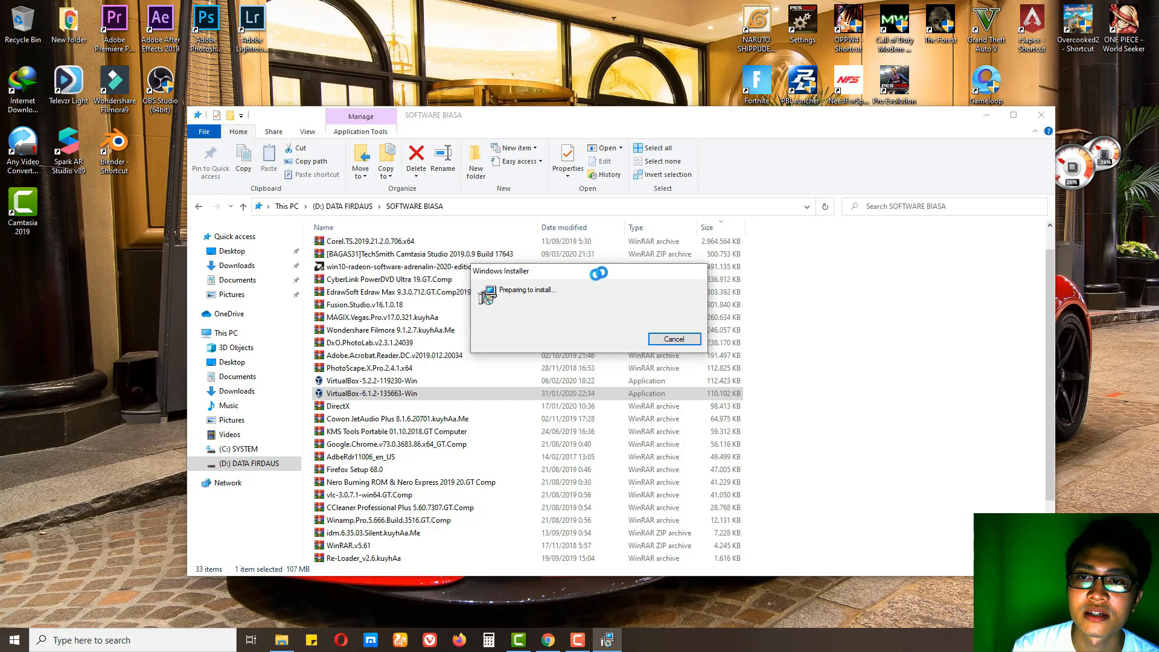
Step: Go through the VirtualBox 6.1.2 setup wizard with default features as far as the shortcut options and cancel the installation
{"action": "left_click_drag", "start_coordinate": [595, 275], "coordinate": [627, 245]}
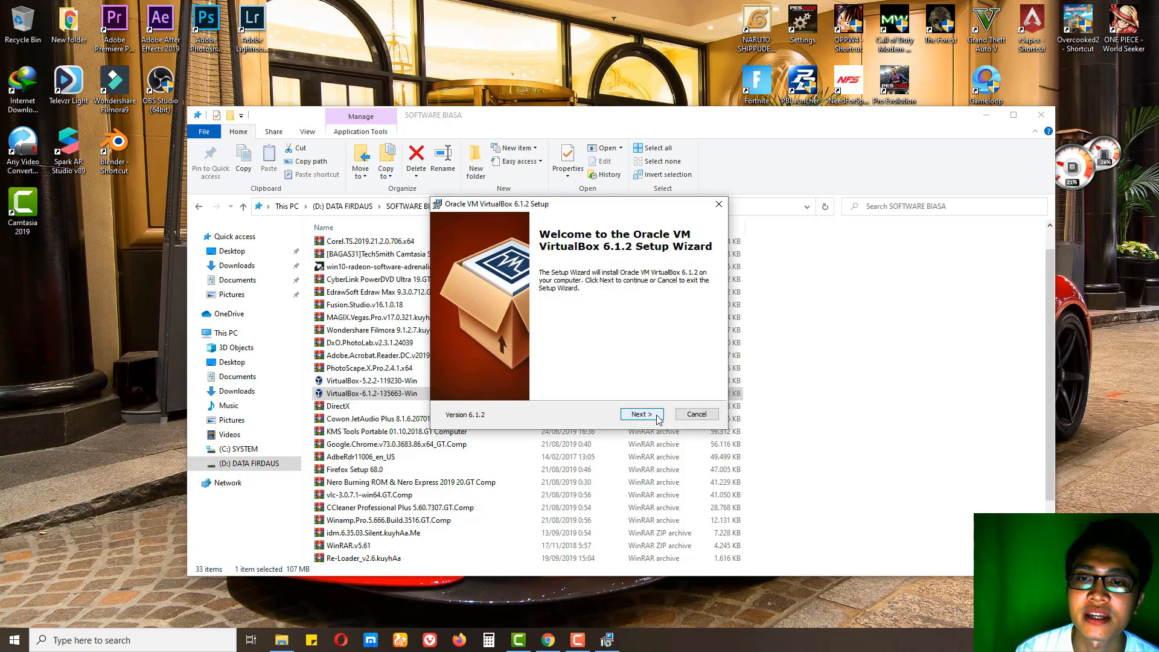
{"action": "left_click", "coordinate": [659, 419]}
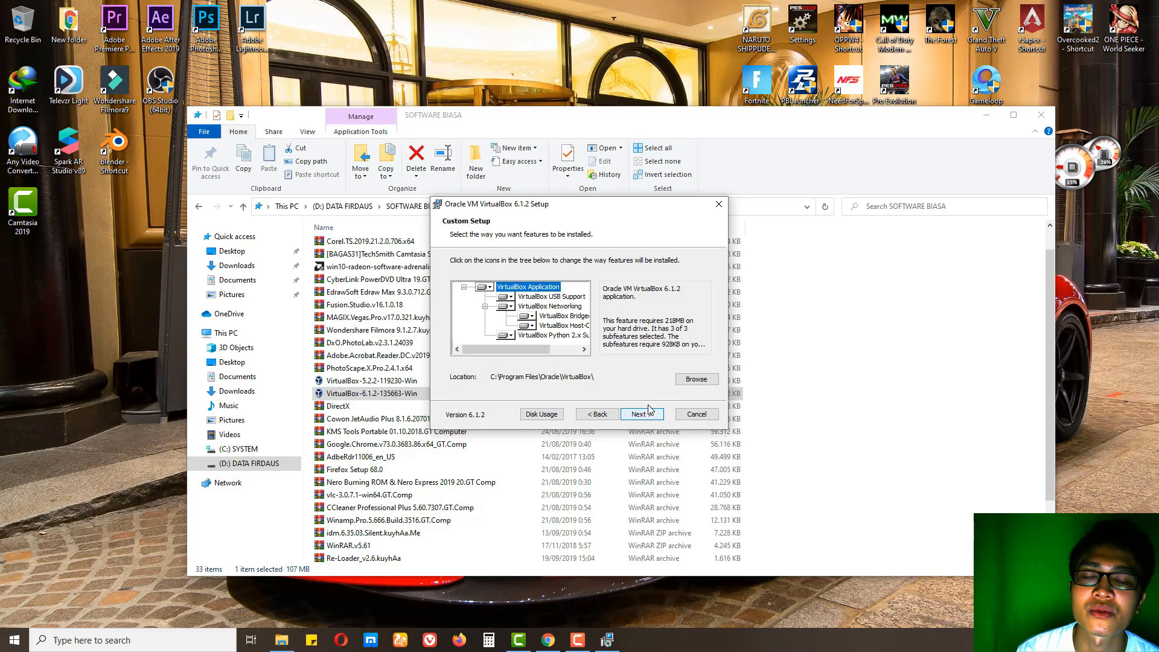
{"action": "left_click", "coordinate": [660, 416]}
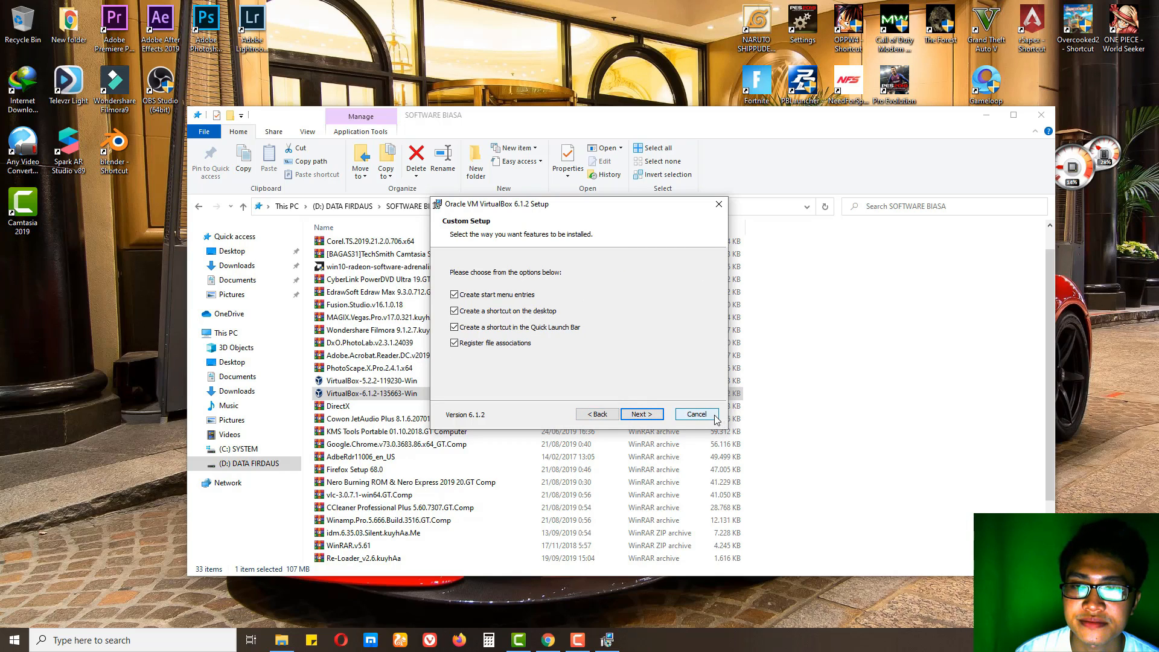
{"action": "left_click", "coordinate": [692, 417]}
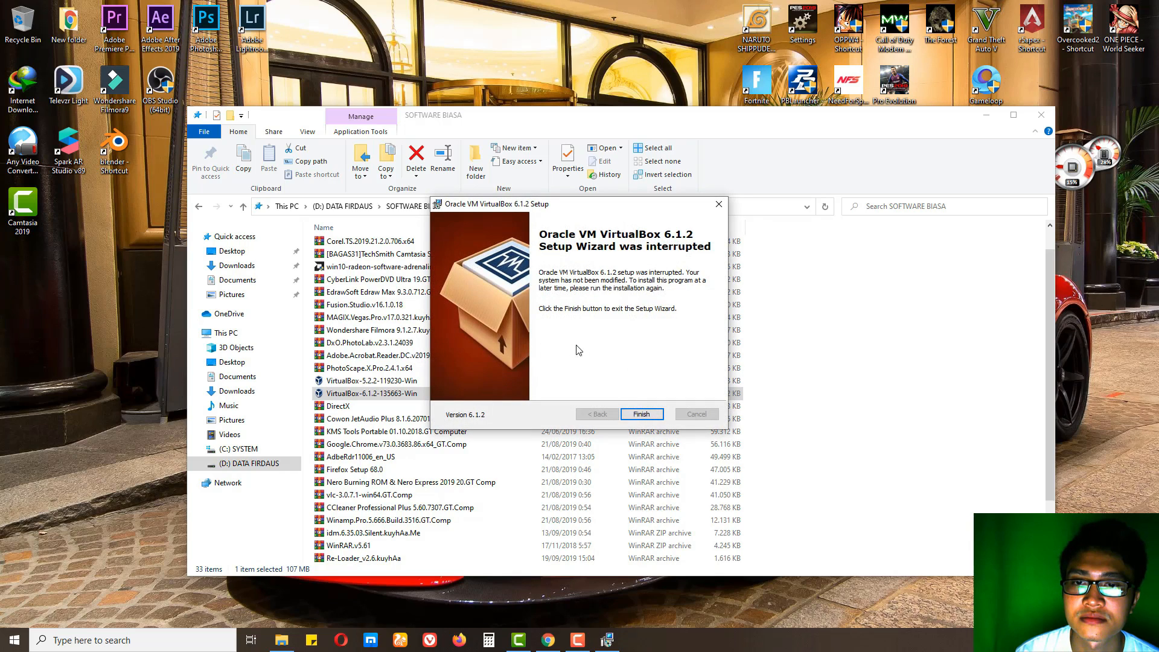
{"action": "left_click", "coordinate": [640, 414]}
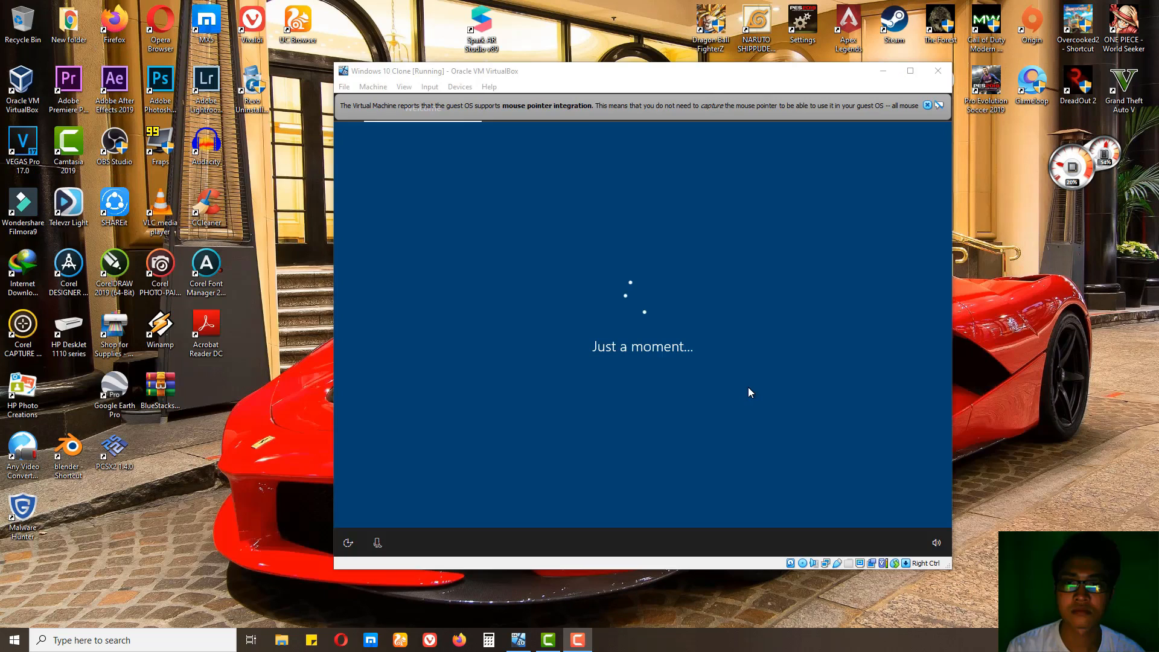
{"action": "left_click", "coordinate": [937, 549]}
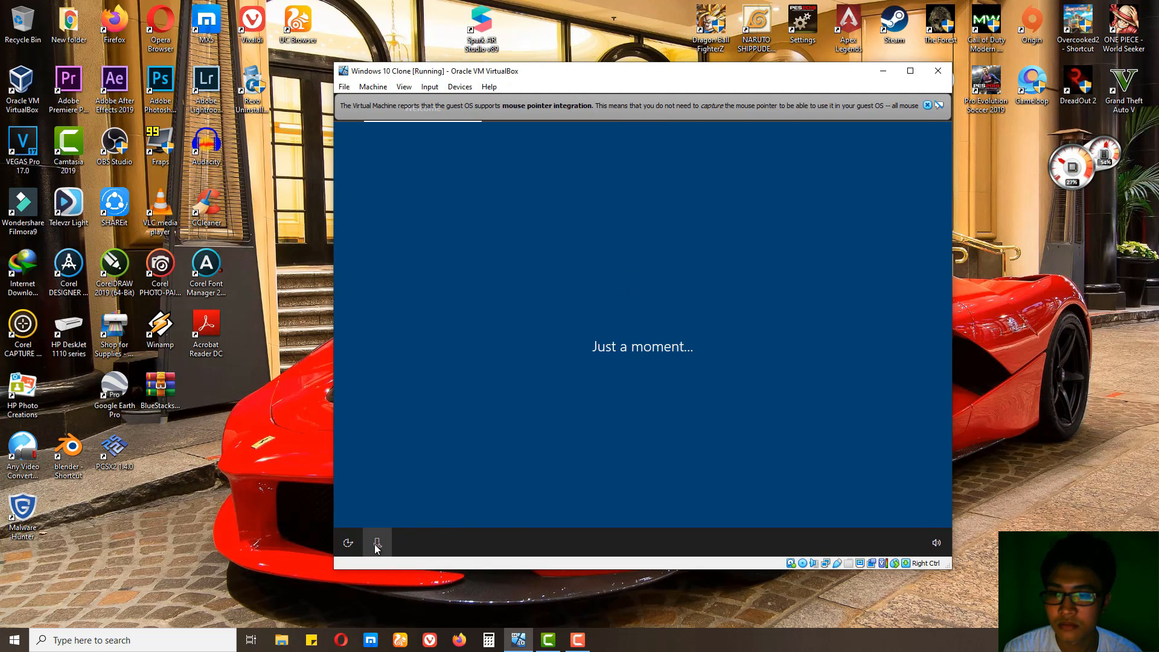
{"action": "left_click", "coordinate": [378, 543]}
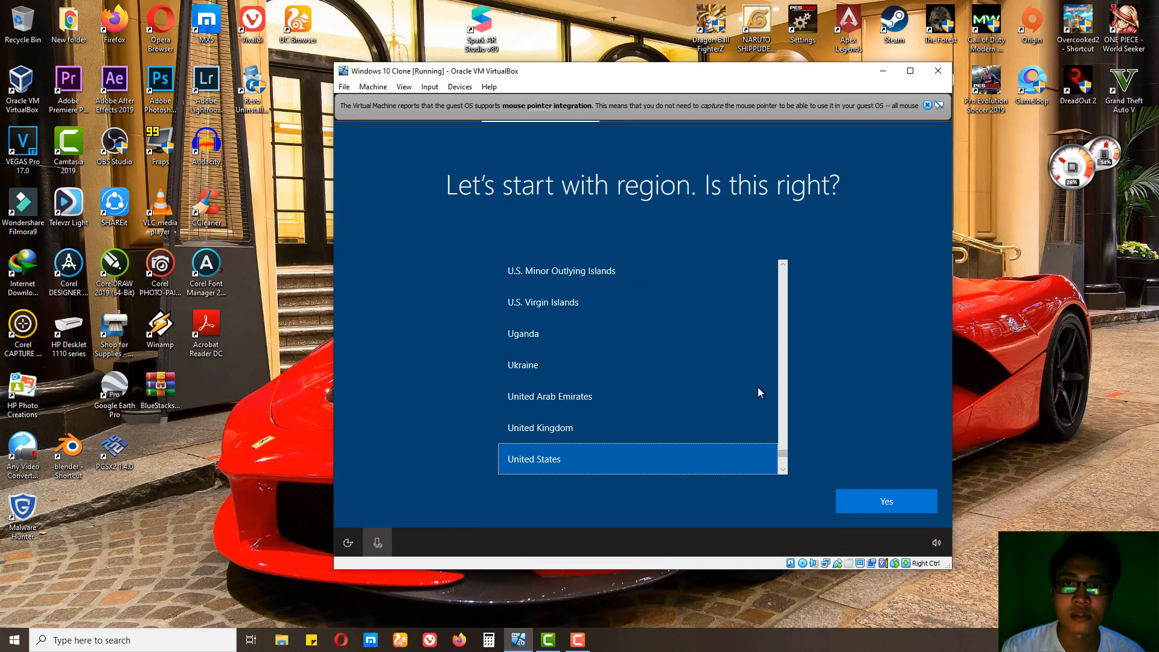
{"action": "left_click", "coordinate": [578, 641]}
{"action": "left_click", "coordinate": [577, 642]}
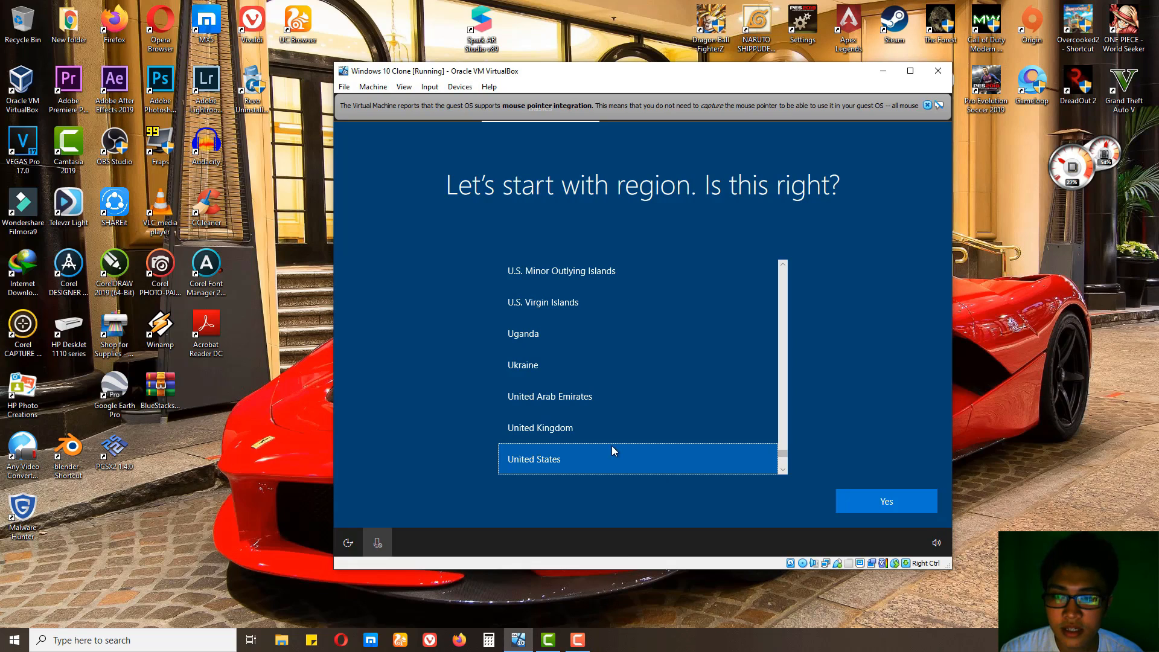
Step: In the virtual machine's Windows setup, confirm the United States region and US keyboard layout, and skip adding a second layout
{"action": "scroll", "coordinate": [717, 405], "scroll_direction": "down", "scroll_amount": 3}
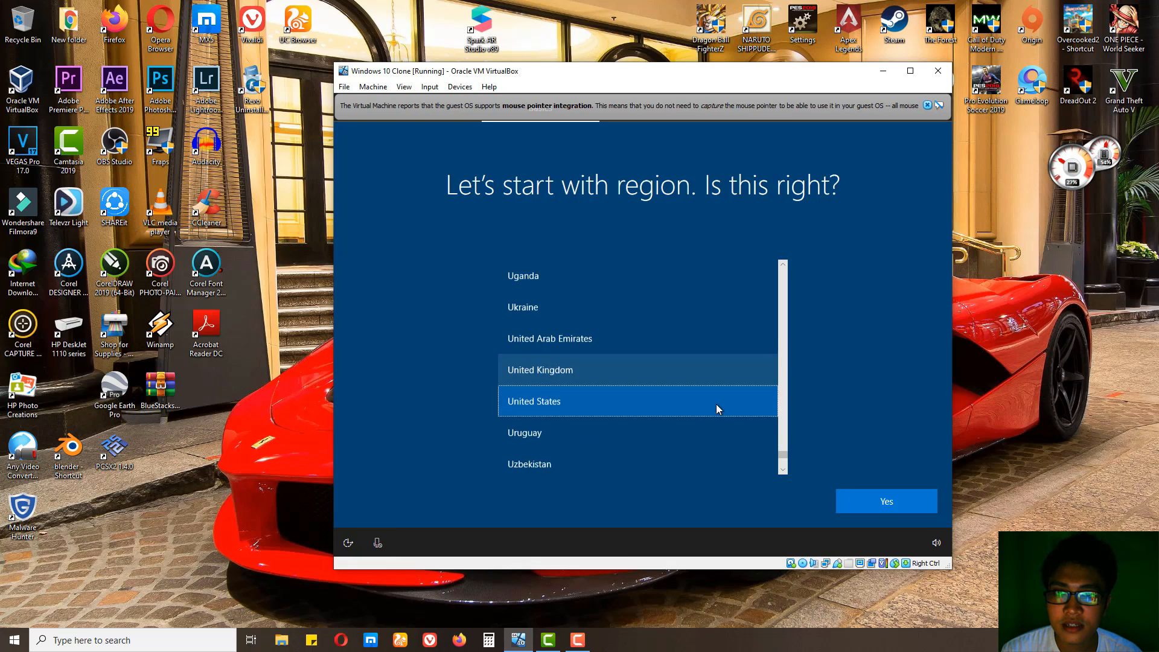
{"action": "left_click", "coordinate": [869, 502]}
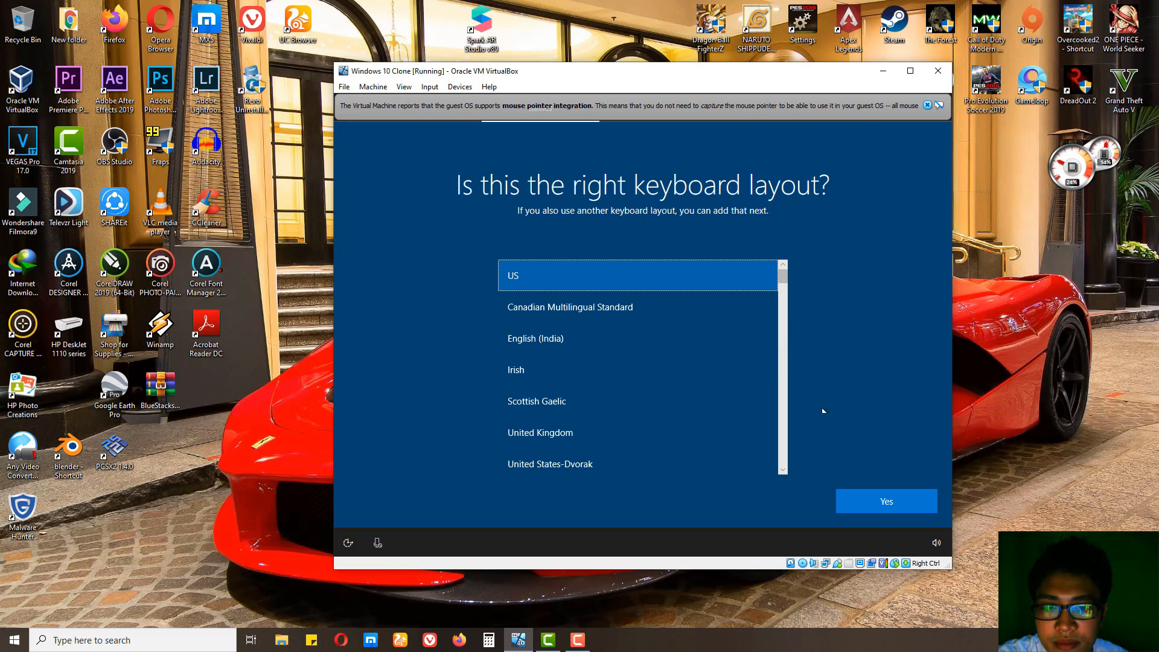
{"action": "left_click", "coordinate": [877, 501]}
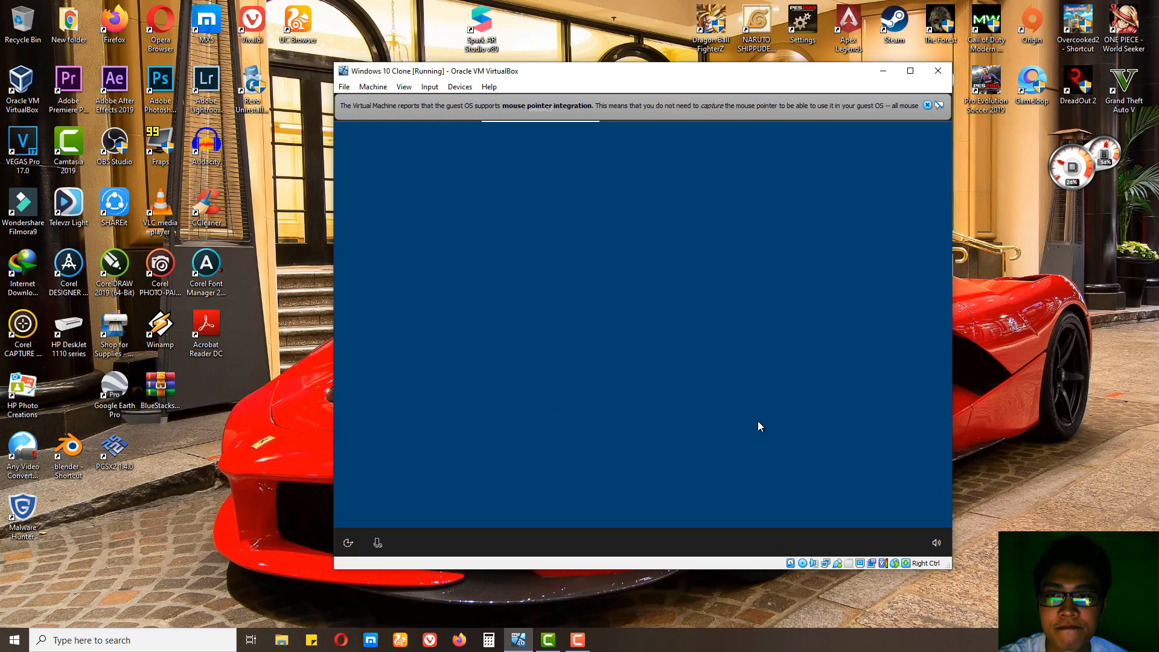
{"action": "left_click", "coordinate": [927, 105]}
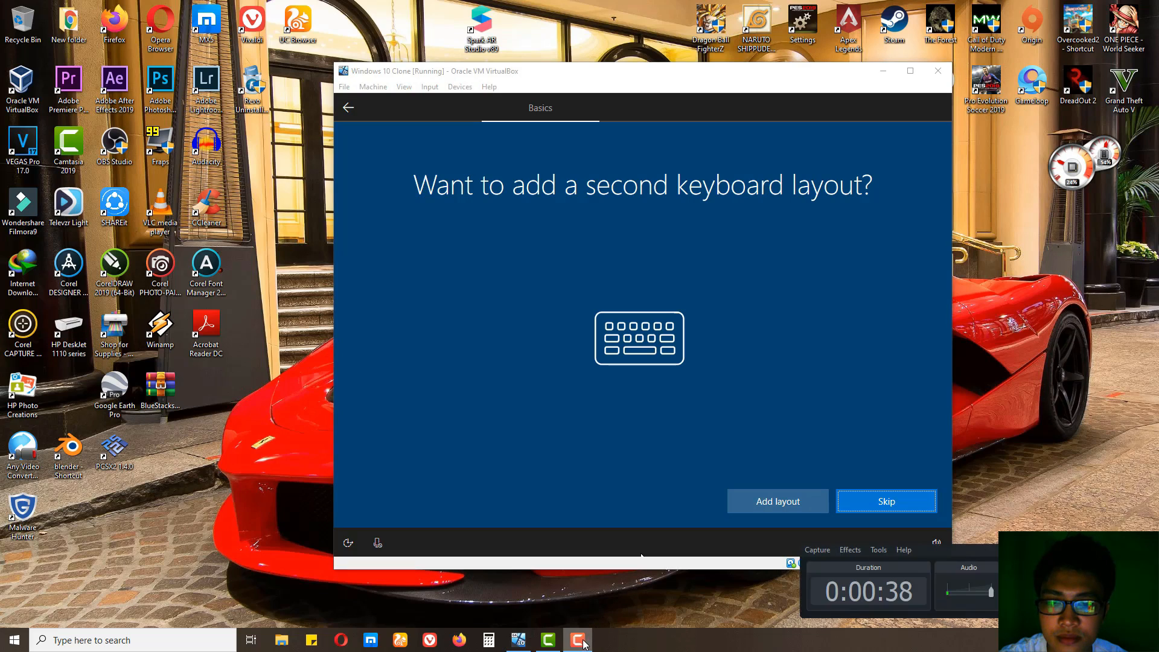
{"action": "left_click", "coordinate": [841, 503]}
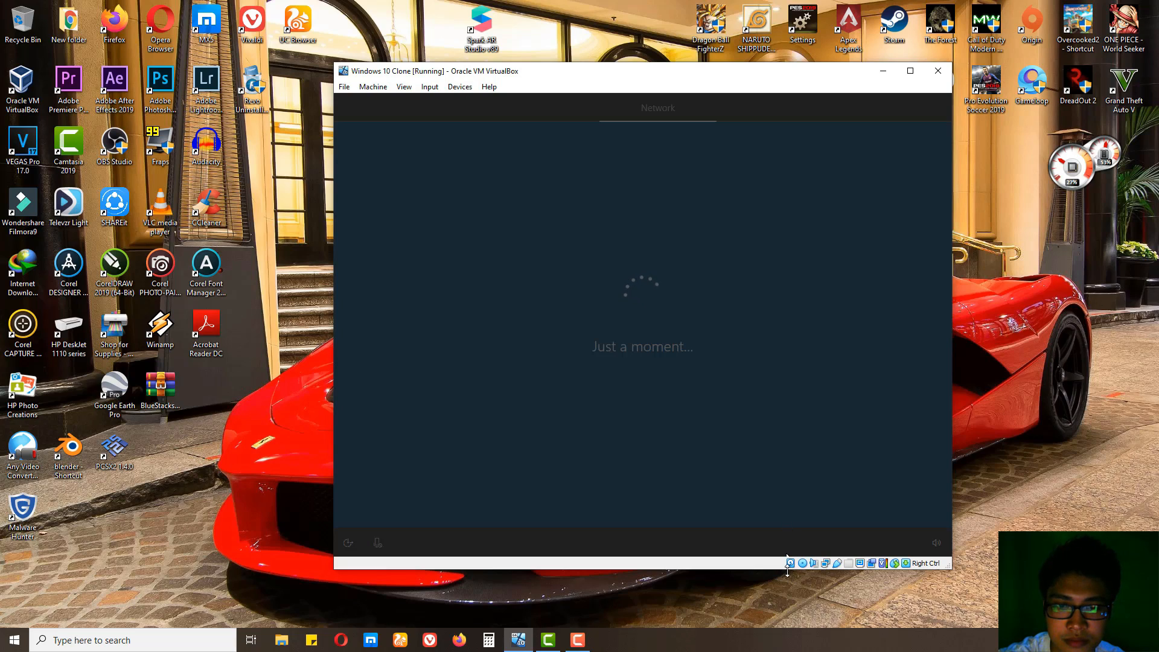
Step: Skip connecting to a network in the virtual machine's Windows setup and continue with limited setup
{"action": "mouse_move", "coordinate": [792, 563]}
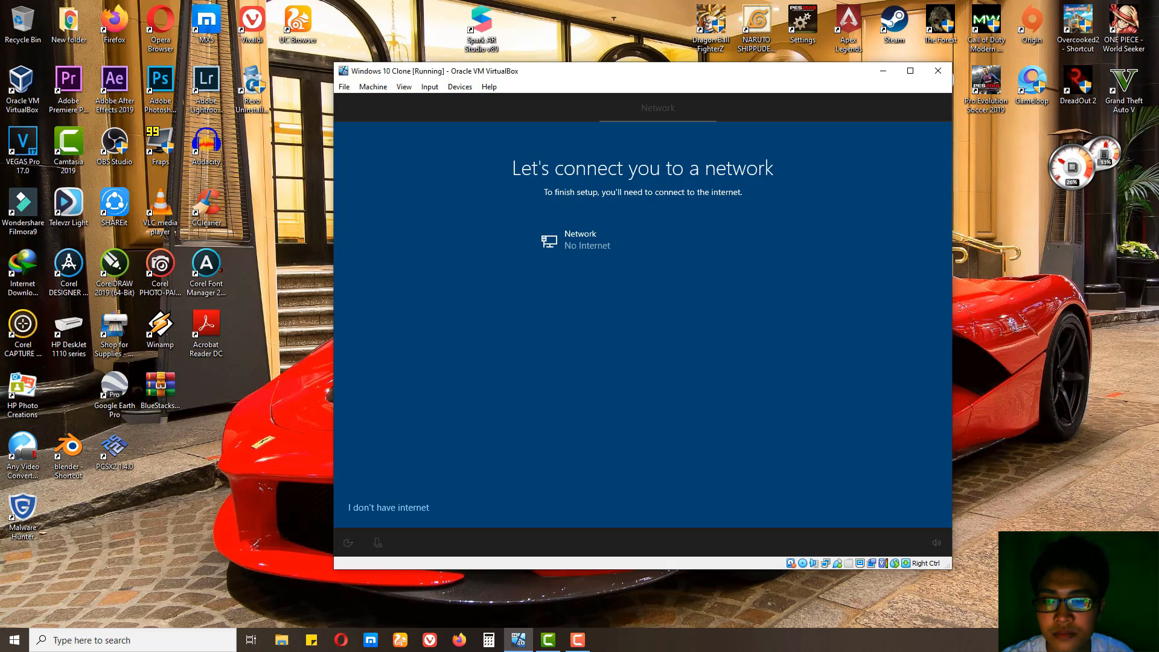
{"action": "left_click", "coordinate": [407, 509]}
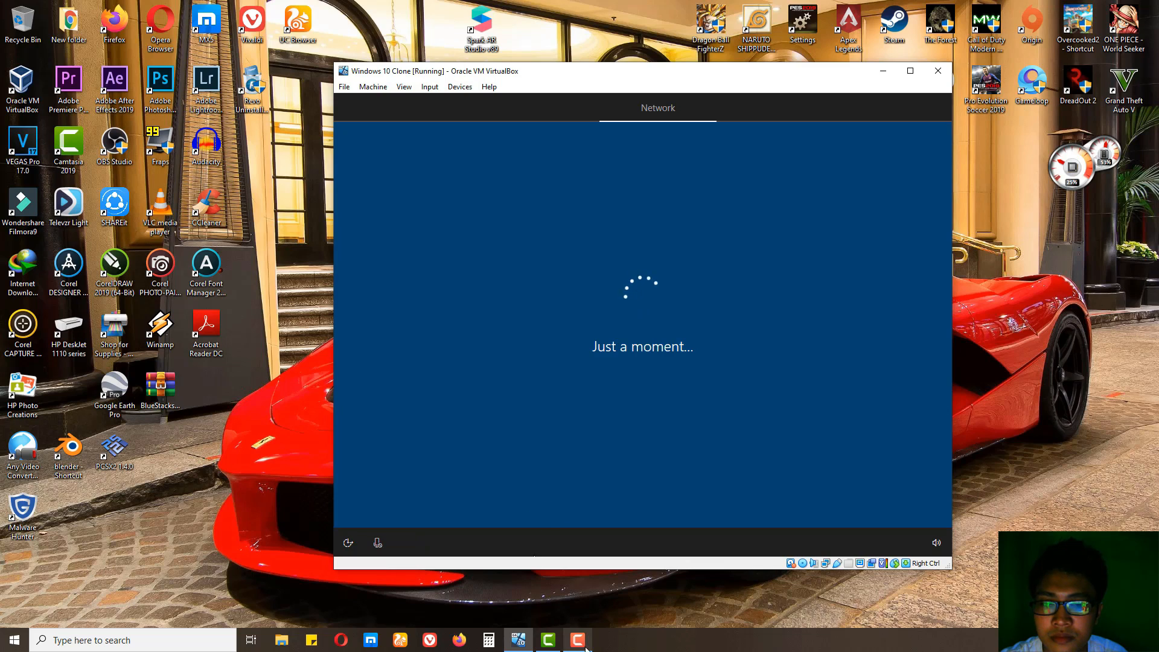
{"action": "mouse_move", "coordinate": [574, 640]}
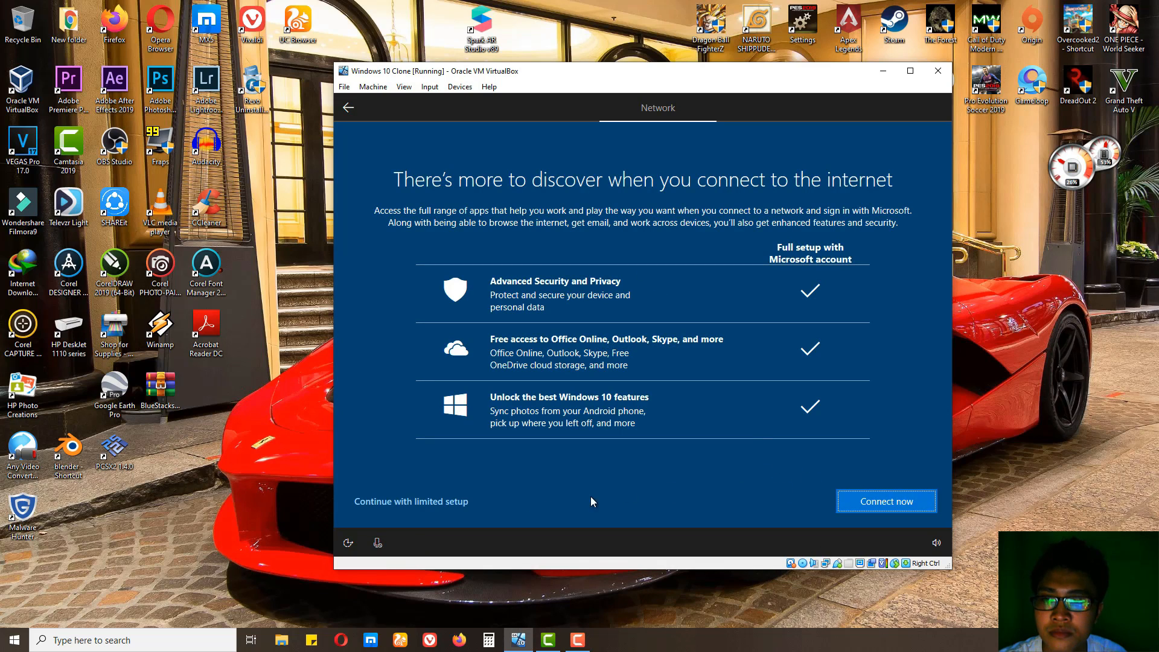
{"action": "left_click", "coordinate": [434, 501]}
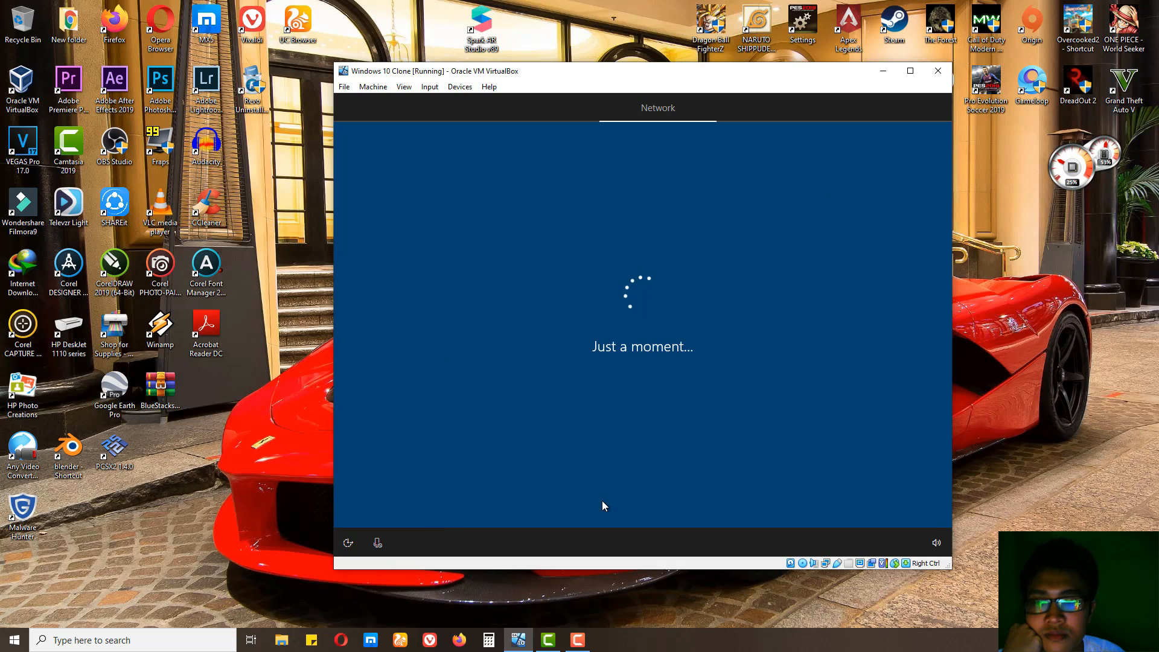
{"action": "left_click", "coordinate": [578, 640]}
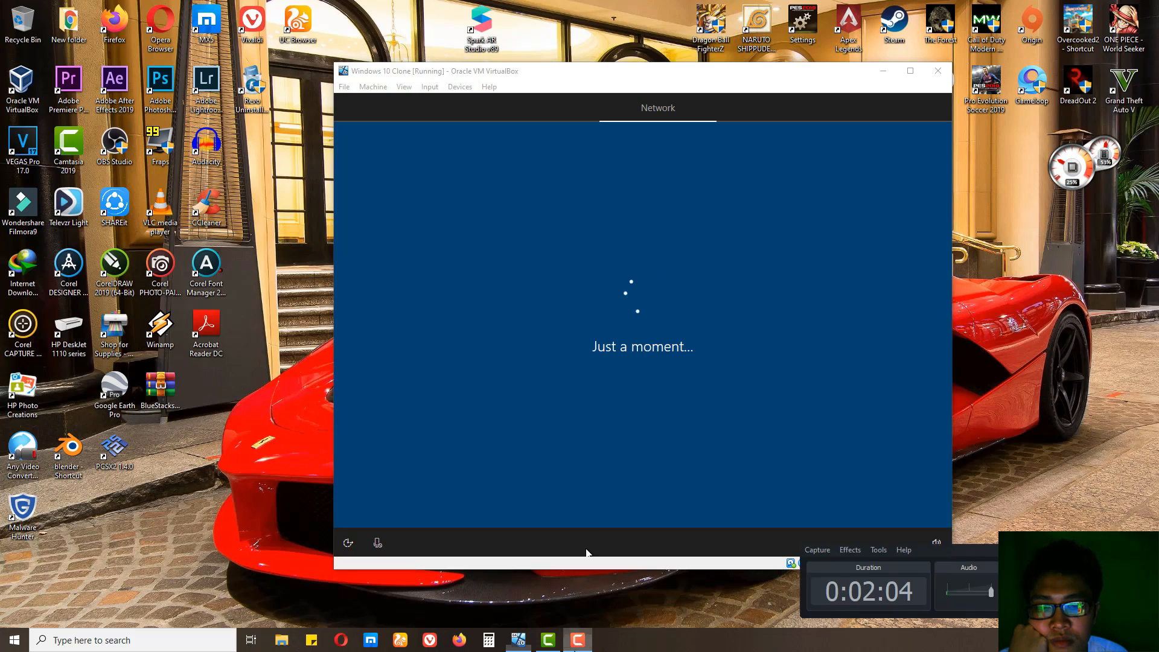
{"action": "left_click", "coordinate": [583, 545]}
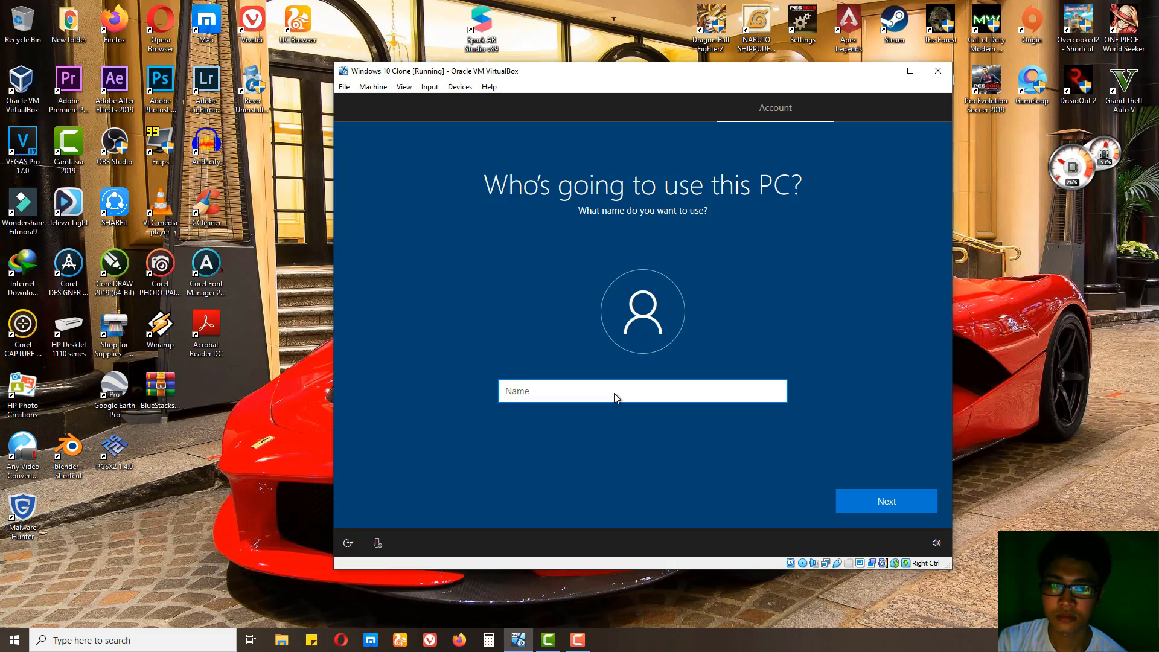
Step: Name the PC's user account "Percobaan spark ar" and continue without creating a password
{"action": "type", "text": "percobaaPerc"}
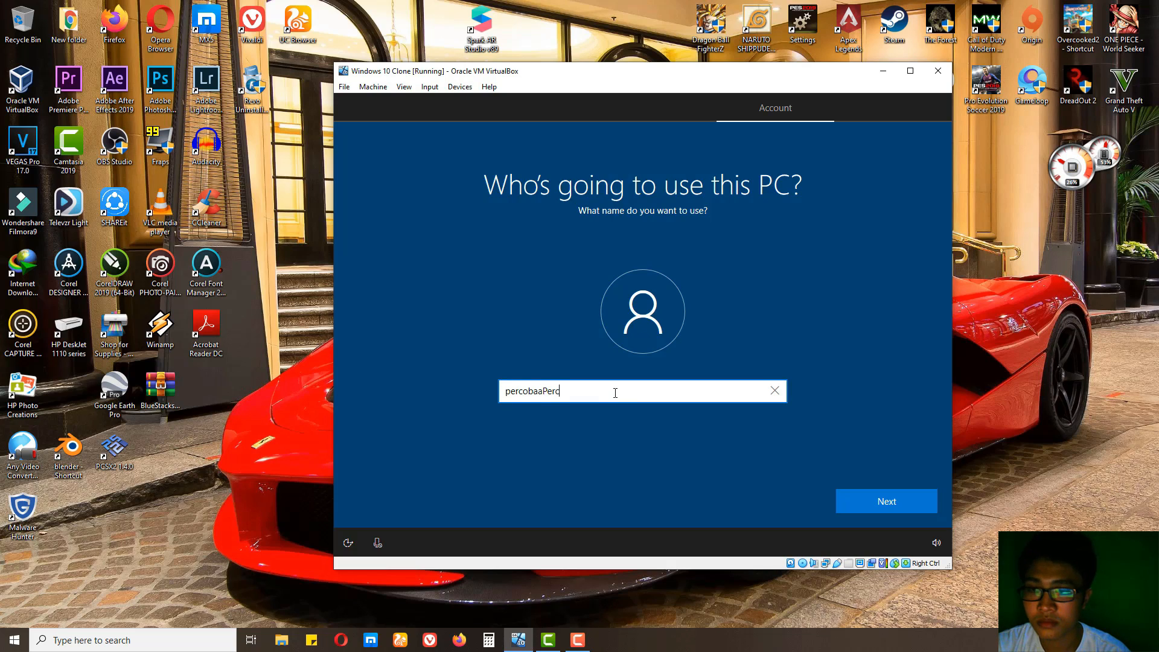
{"action": "key", "text": "BackSpace"}
{"action": "key", "text": "BackSpace"}
{"action": "key", "text": "BackSpace"}
{"action": "key", "text": "BackSpace"}
{"action": "key", "text": "BackSpace"}
{"action": "key", "text": "BackSpace"}
{"action": "key", "text": "BackSpace"}
{"action": "key", "text": "BackSpace"}
{"action": "key", "text": "BackSpace"}
{"action": "key", "text": "BackSpace"}
{"action": "key", "text": "BackSpace"}
{"action": "key", "text": "BackSpace"}
{"action": "type", "text": "Percobaan spark ar"}
{"action": "left_click", "coordinate": [883, 506]}
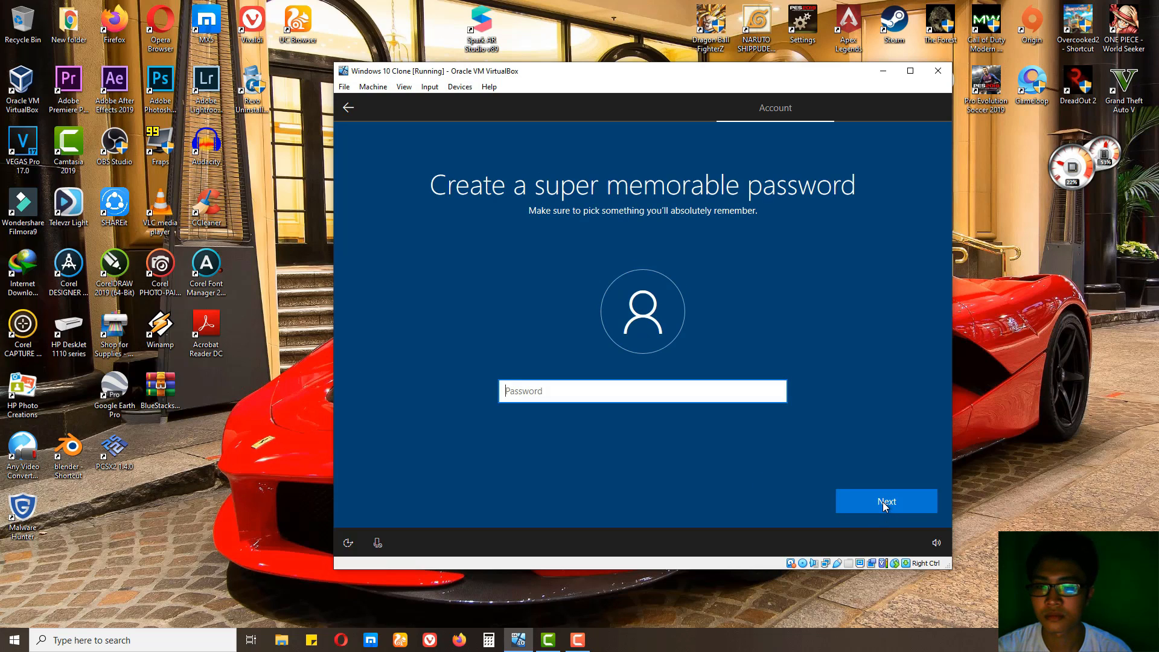
{"action": "left_click", "coordinate": [883, 503]}
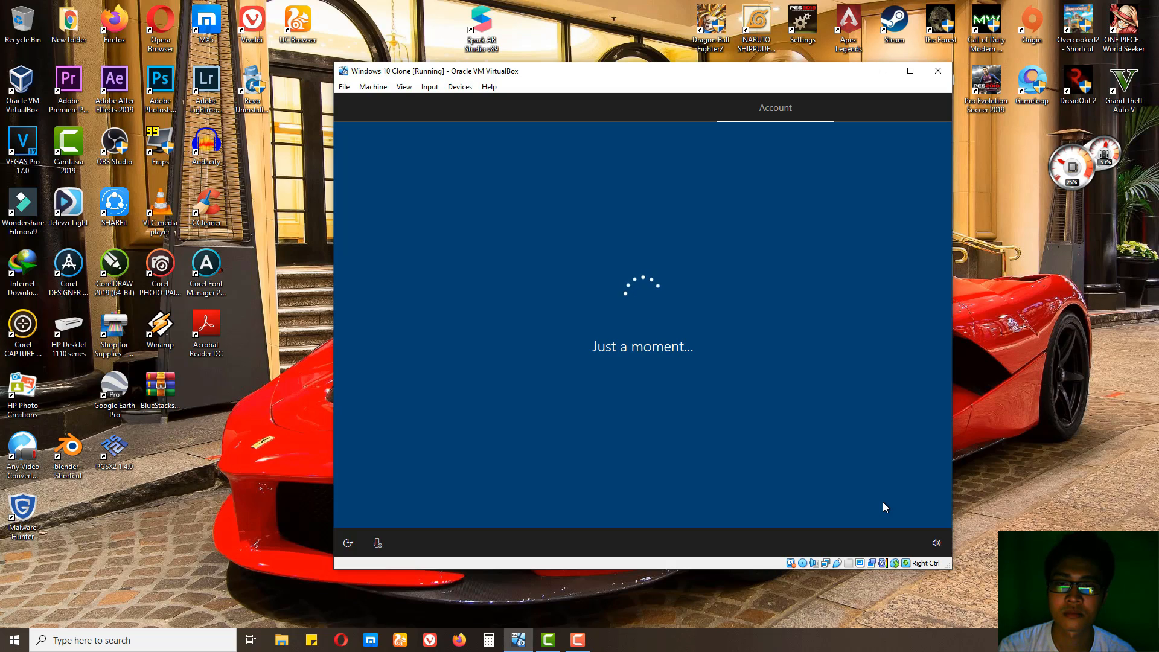
Step: Refuse sending activity history to Microsoft and decline the Cortana digital assistant
{"action": "left_click", "coordinate": [580, 640]}
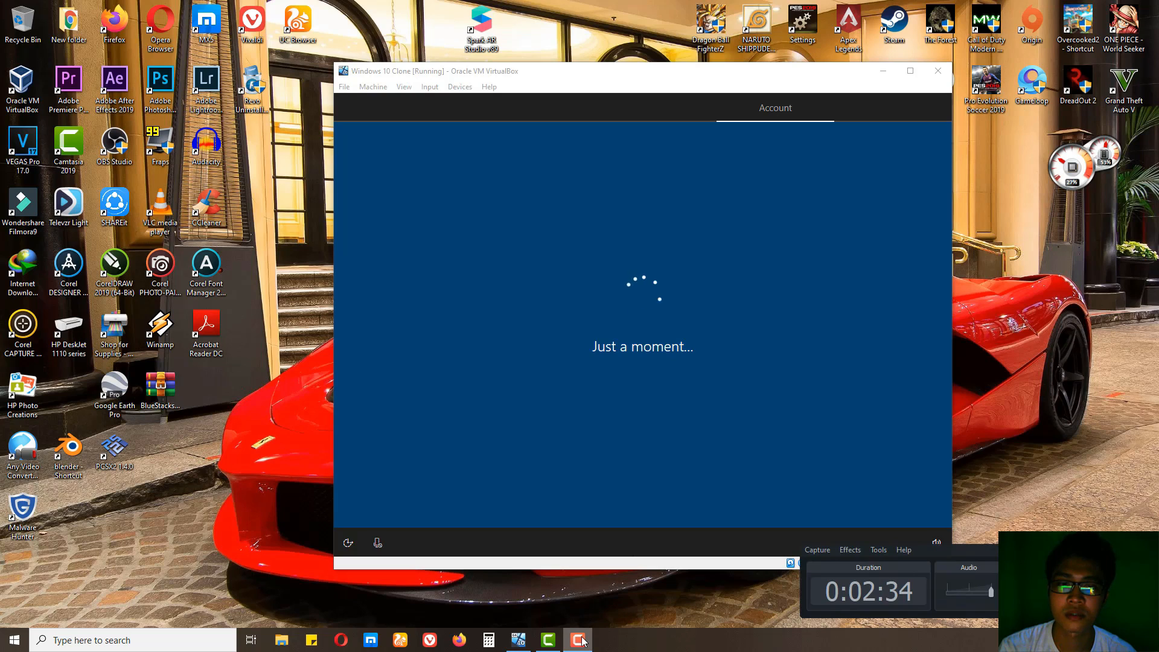
{"action": "left_click", "coordinate": [579, 640]}
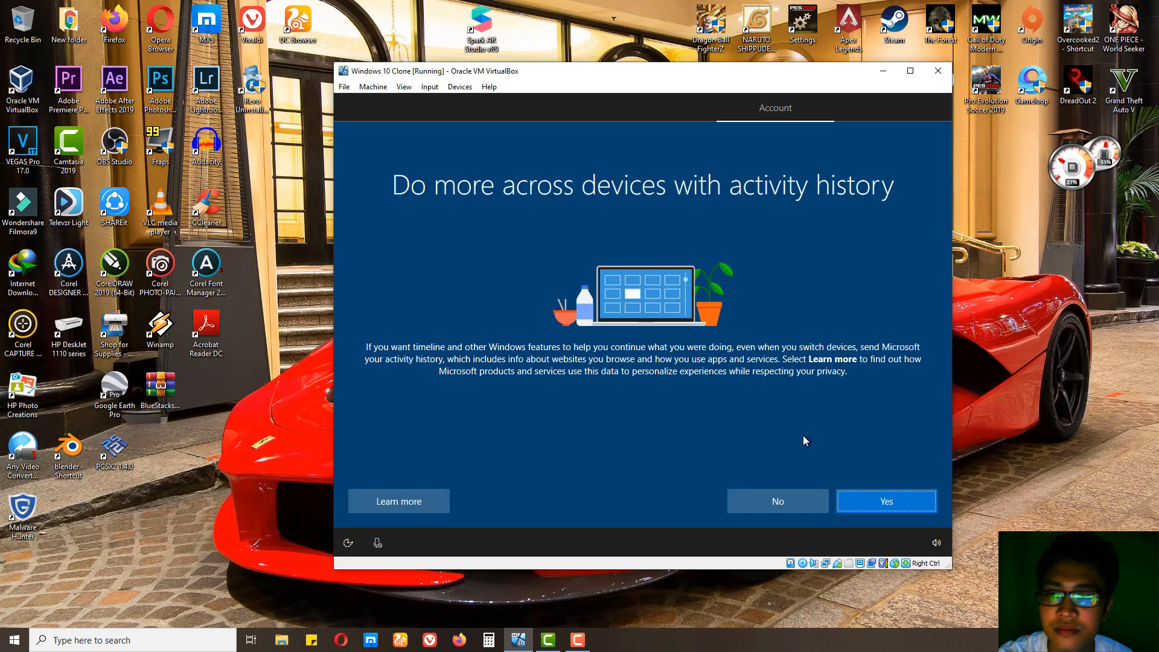
{"action": "left_click", "coordinate": [777, 502]}
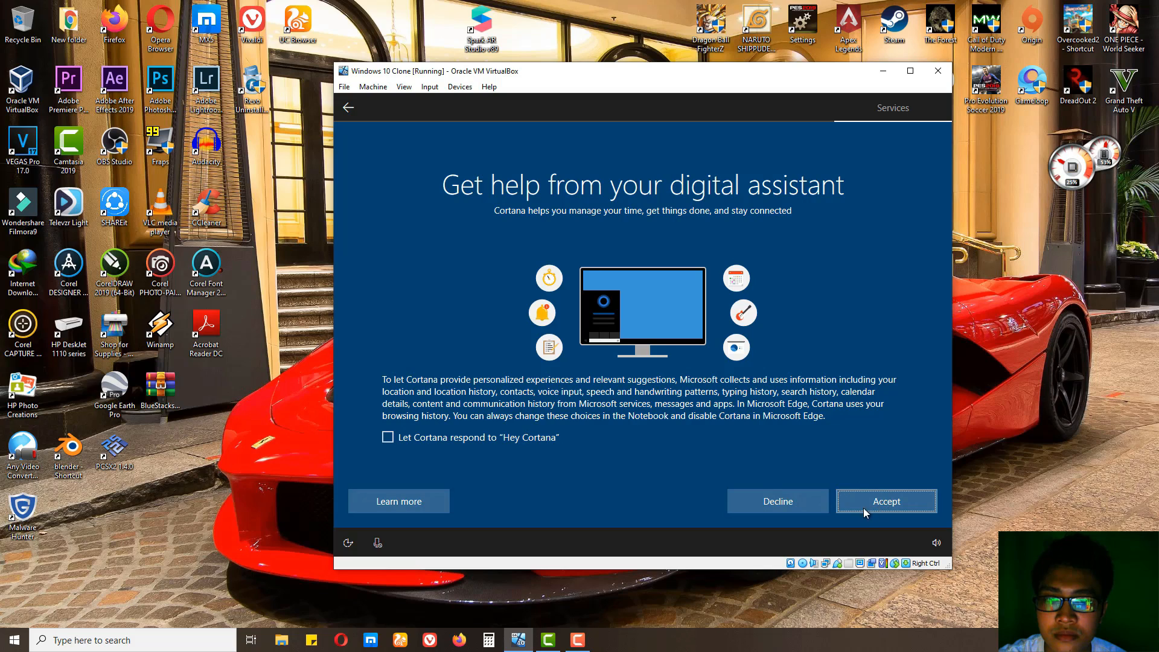
{"action": "left_click", "coordinate": [778, 501]}
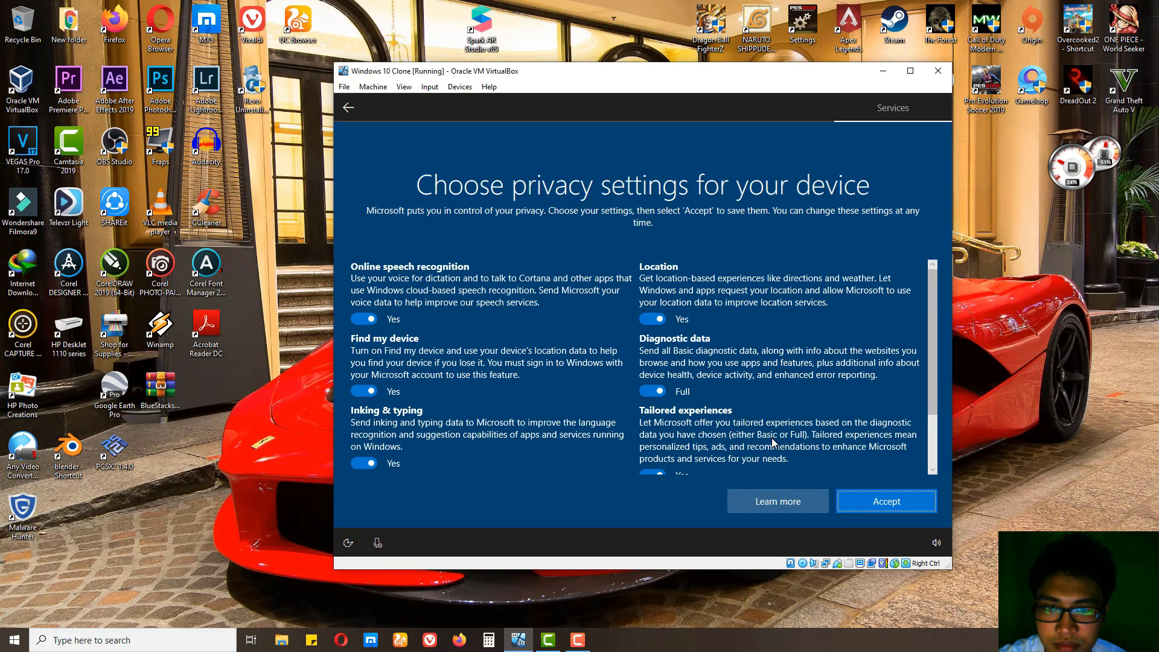
Step: Set diagnostic data to Basic, set all other privacy settings including location and advertising ID to No, and accept them
{"action": "scroll", "coordinate": [707, 408], "scroll_direction": "down", "scroll_amount": 1}
{"action": "scroll", "coordinate": [707, 406], "scroll_direction": "down", "scroll_amount": 1}
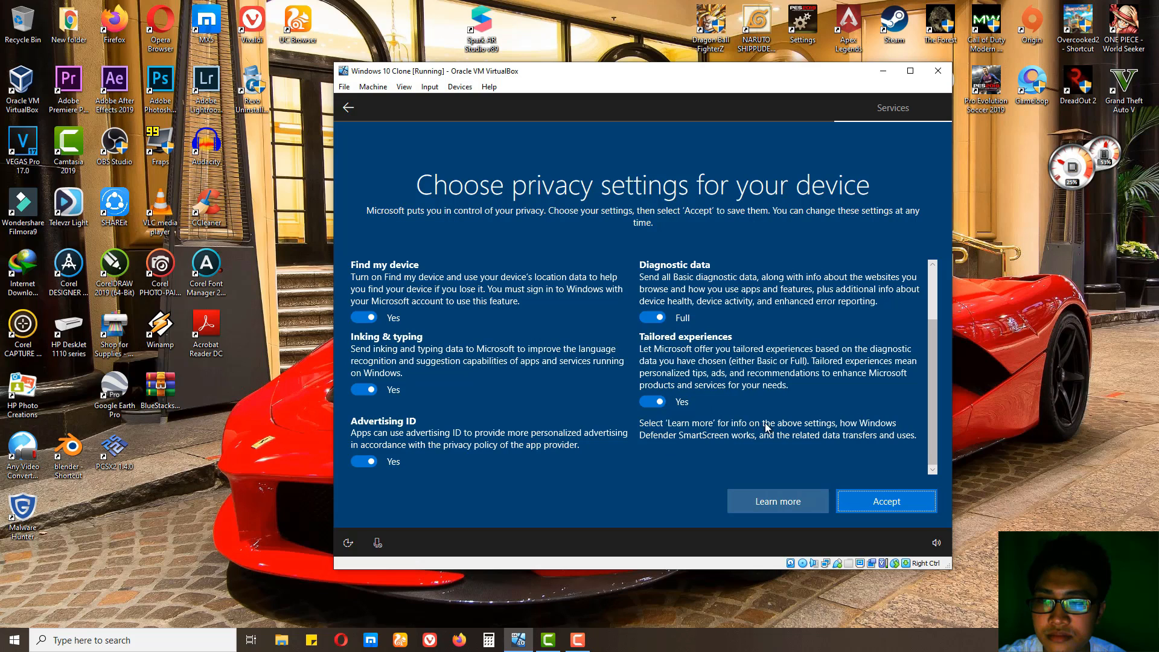
{"action": "scroll", "coordinate": [767, 426], "scroll_direction": "up", "scroll_amount": 2}
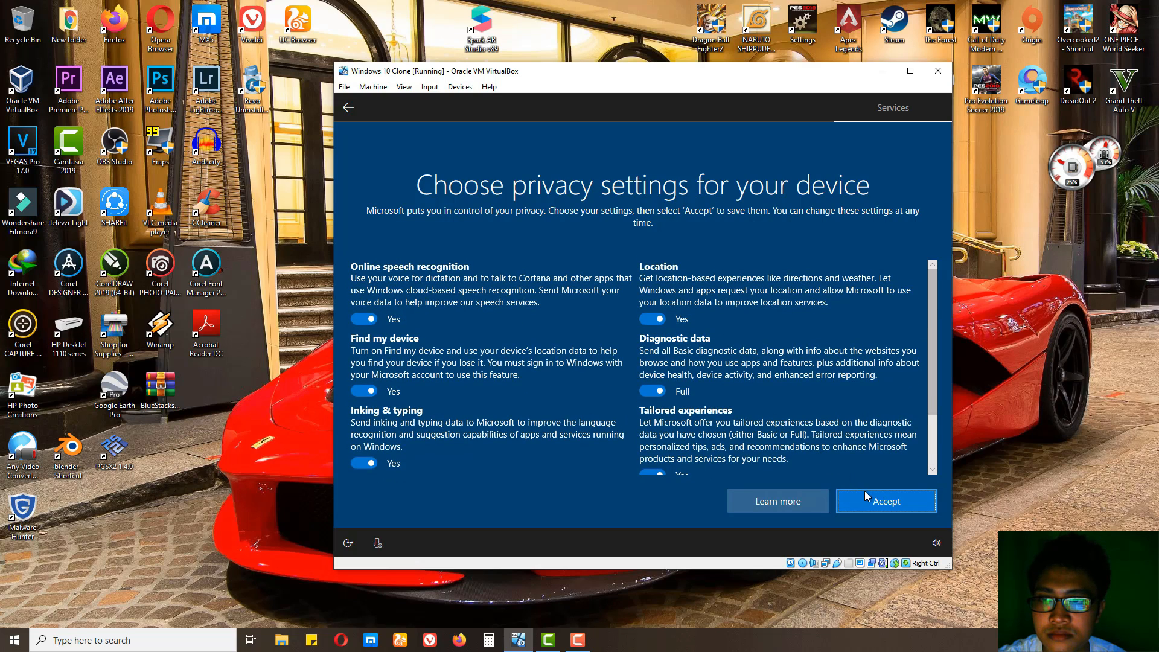
{"action": "left_click", "coordinate": [365, 319]}
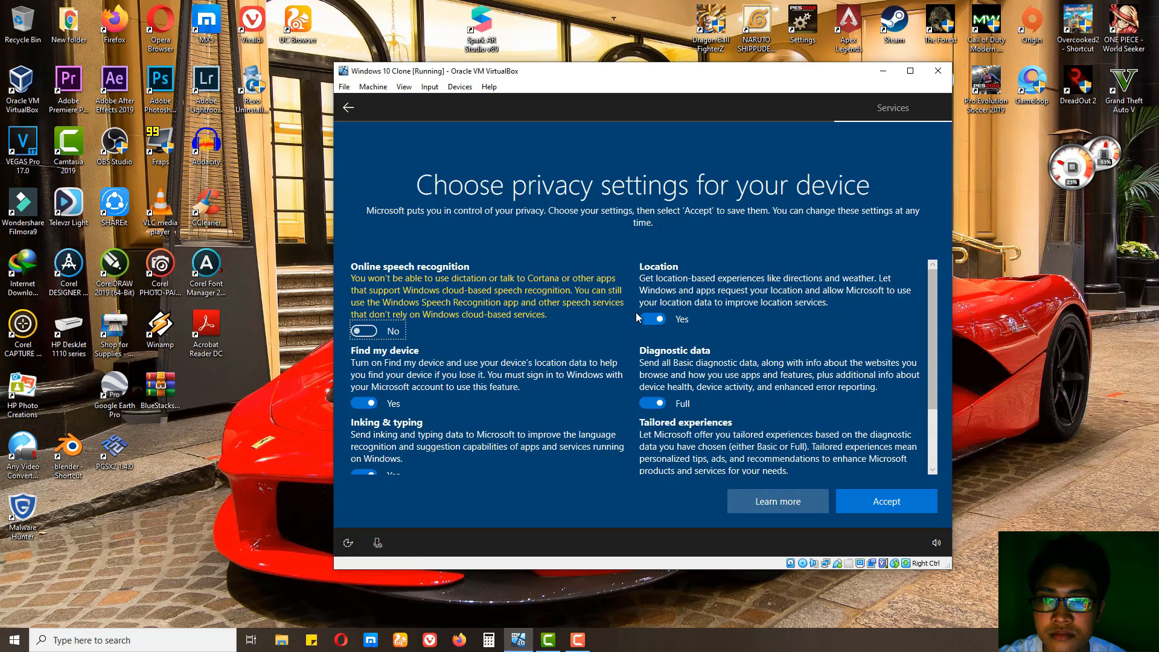
{"action": "left_click", "coordinate": [651, 318]}
{"action": "left_click", "coordinate": [652, 403]}
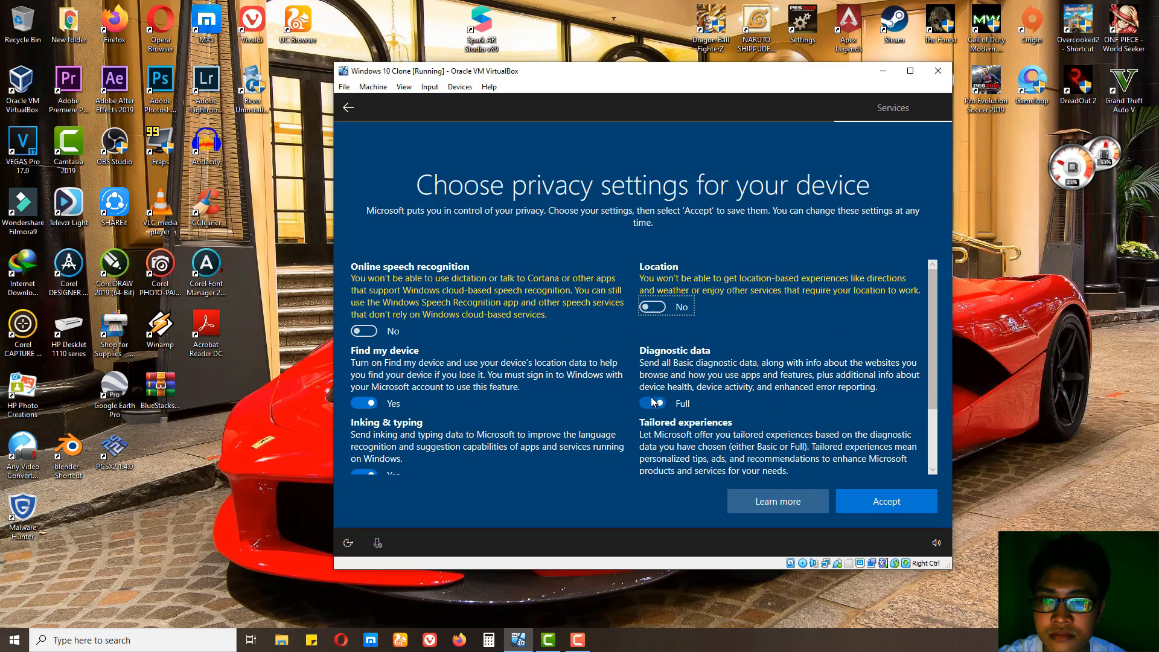
{"action": "left_click", "coordinate": [376, 408]}
{"action": "scroll", "coordinate": [426, 402], "scroll_direction": "down", "scroll_amount": 2}
{"action": "left_click", "coordinate": [369, 411]}
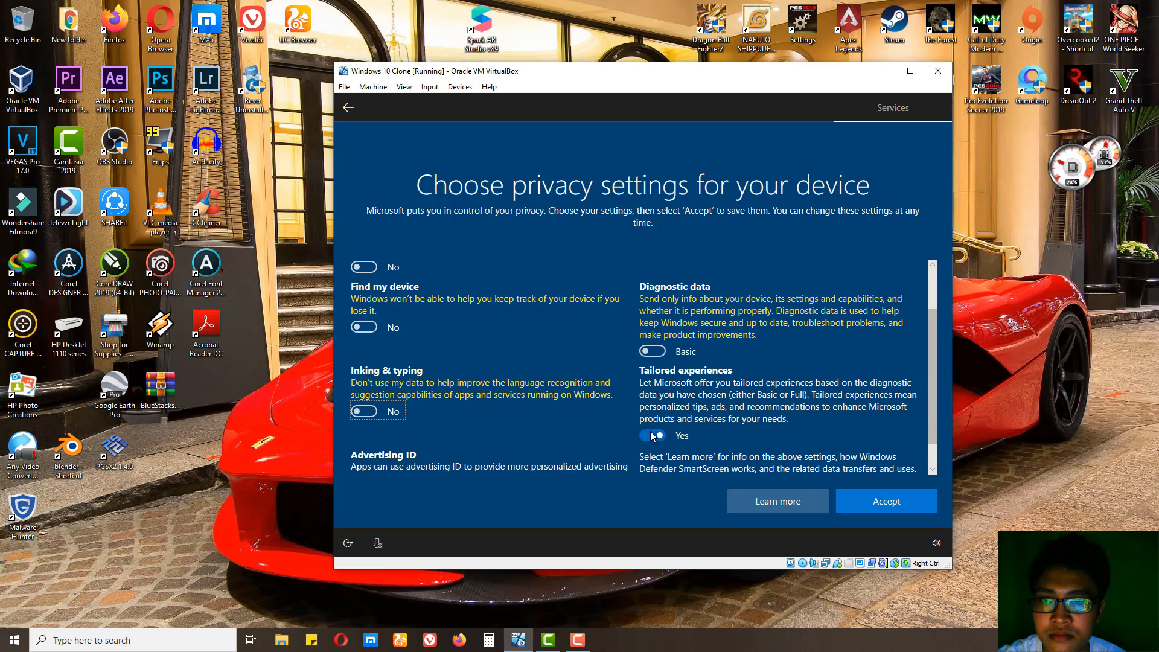
{"action": "left_click", "coordinate": [653, 435]}
{"action": "left_click", "coordinate": [364, 461]}
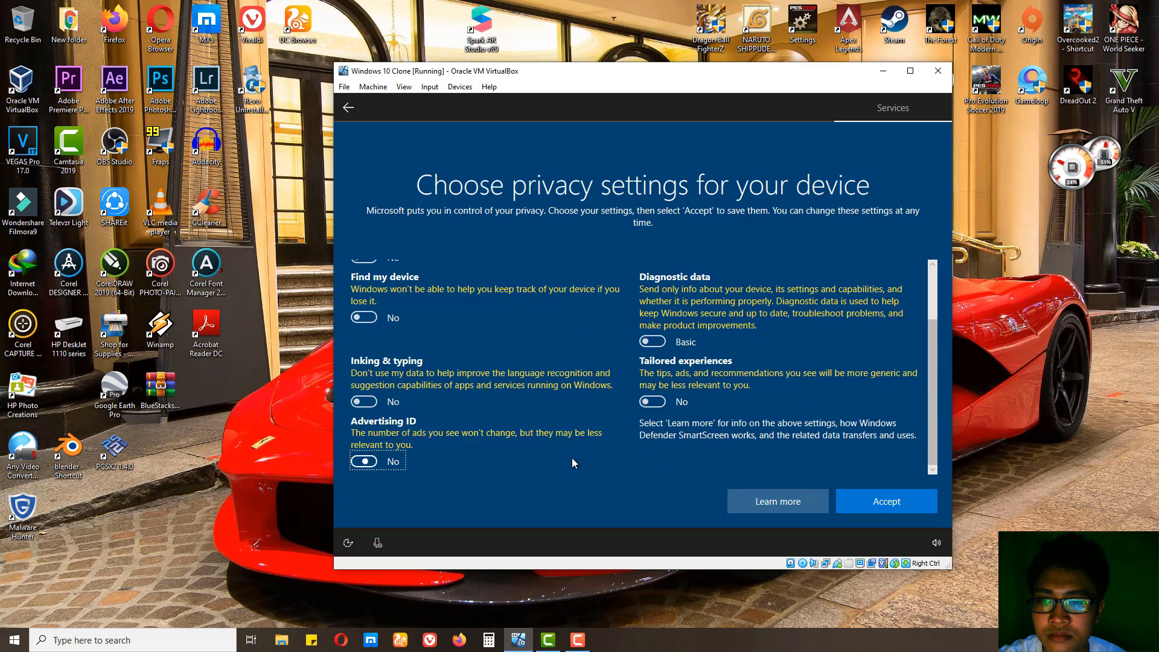
{"action": "left_click", "coordinate": [874, 500]}
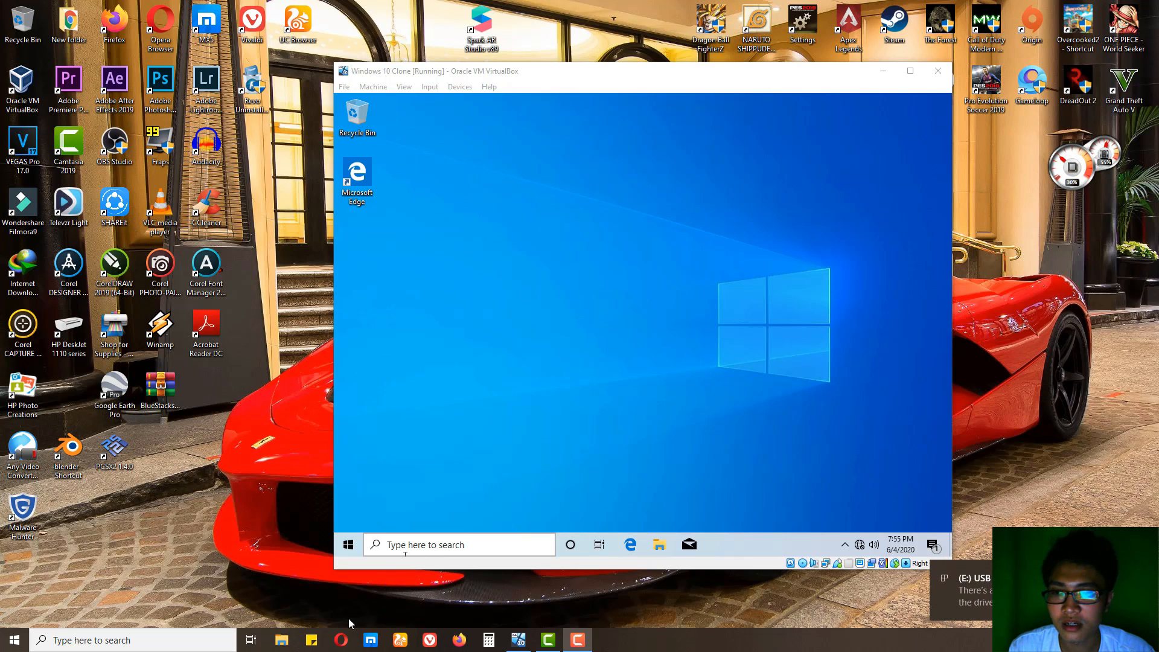
Step: On the host computer, browse the USB drive and the edit utk spark ar folder on drive D in File Explorer
{"action": "left_click", "coordinate": [280, 641]}
{"action": "scroll", "coordinate": [326, 519], "scroll_direction": "down", "scroll_amount": 1}
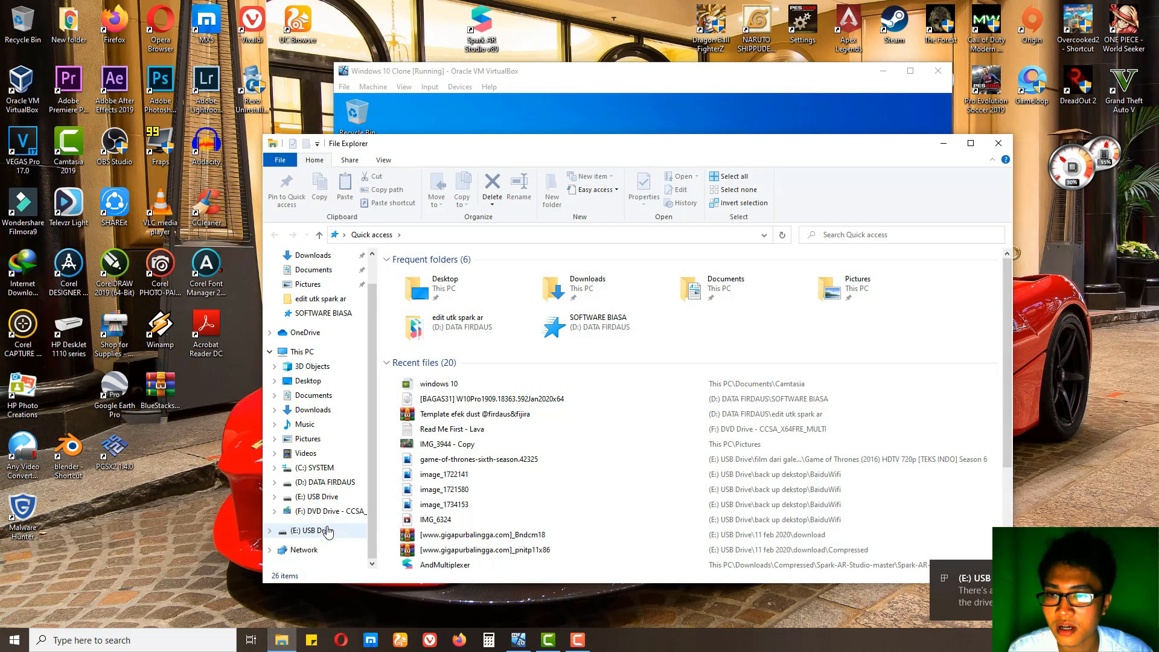
{"action": "left_click", "coordinate": [341, 497]}
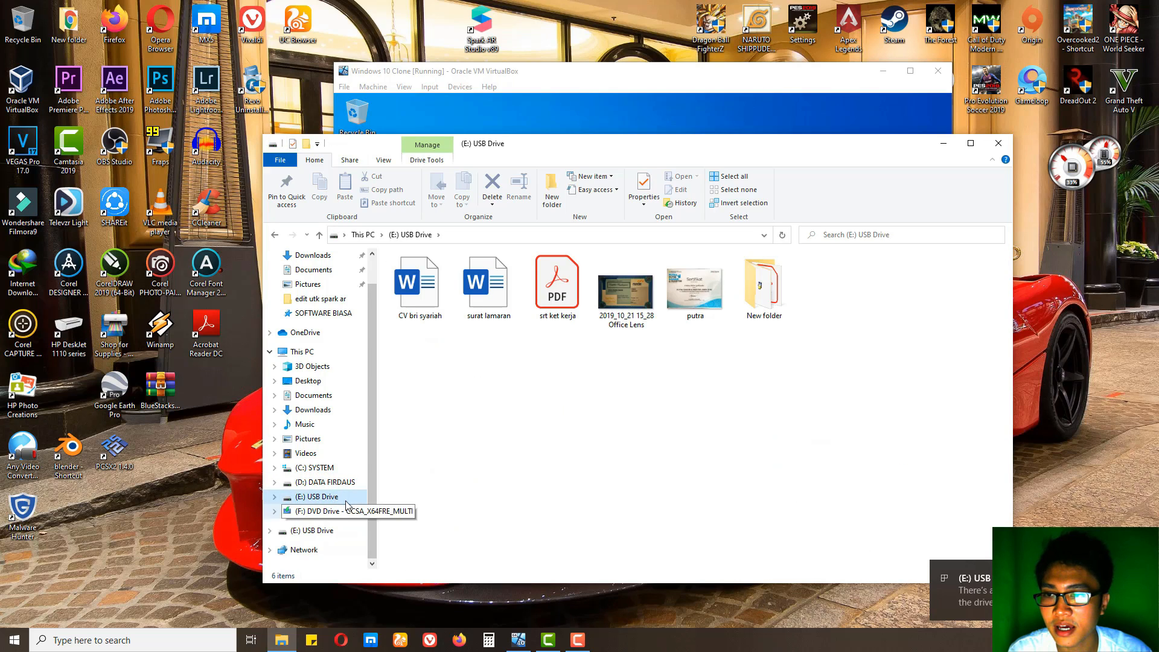
{"action": "left_click", "coordinate": [342, 482]}
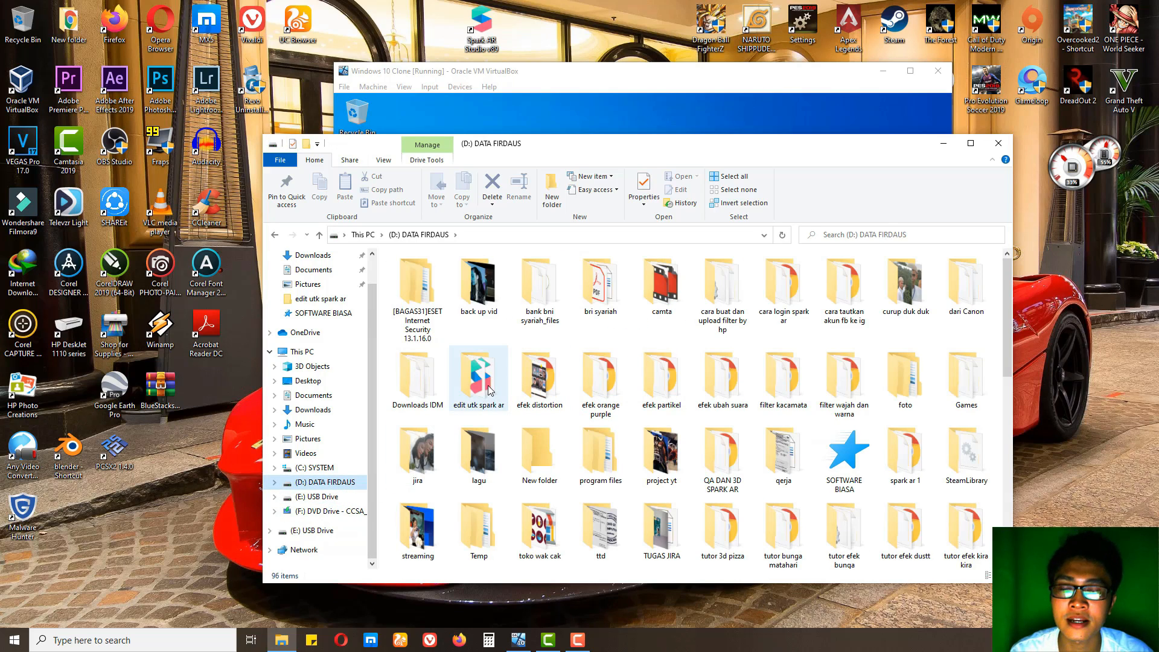
{"action": "double_click", "coordinate": [489, 389]}
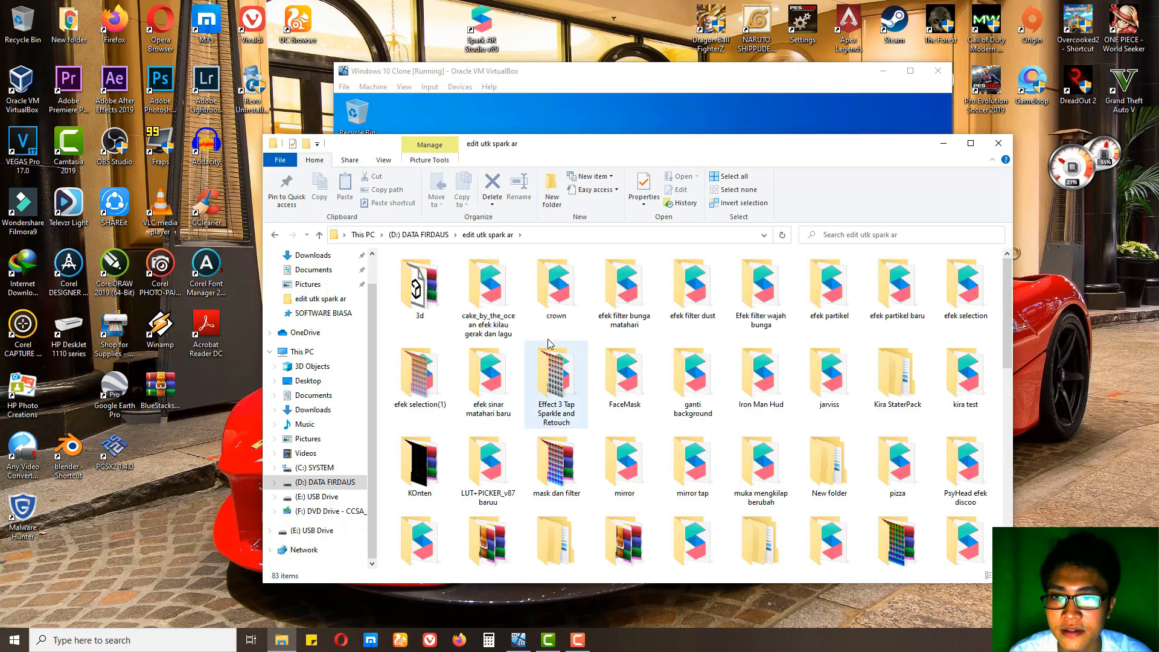
{"action": "scroll", "coordinate": [583, 378], "scroll_direction": "down", "scroll_amount": 5}
{"action": "left_click", "coordinate": [419, 235]}
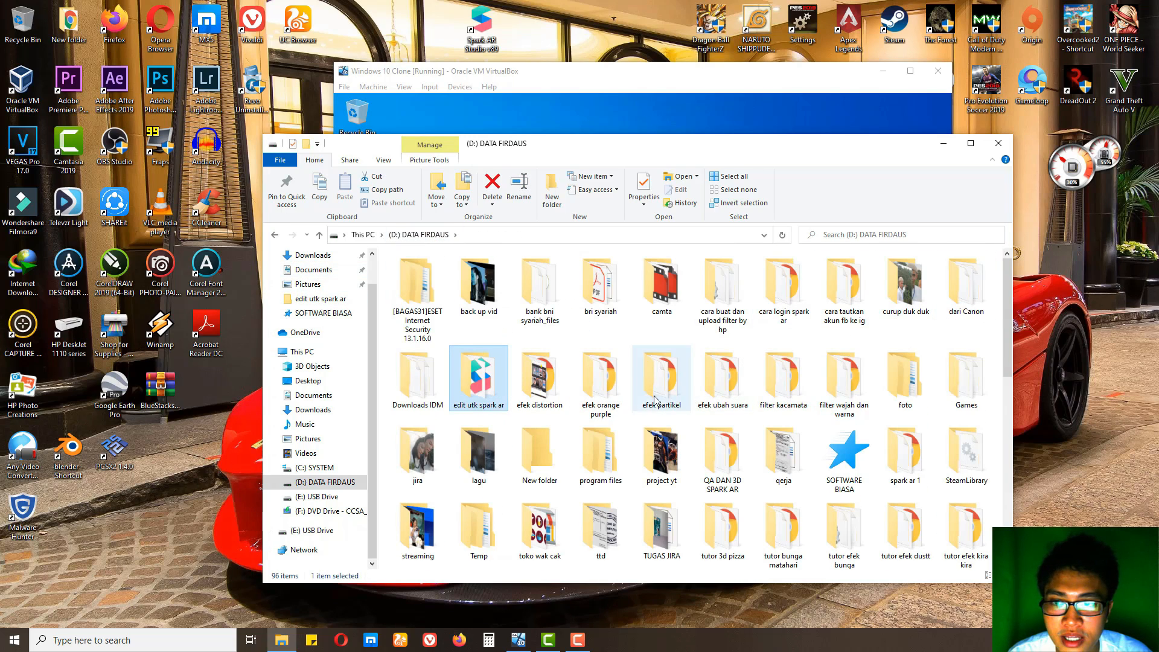
Step: Open Downloads IDM > Programs on drive D to locate the Spark AR Studio installers
{"action": "double_click", "coordinate": [418, 380]}
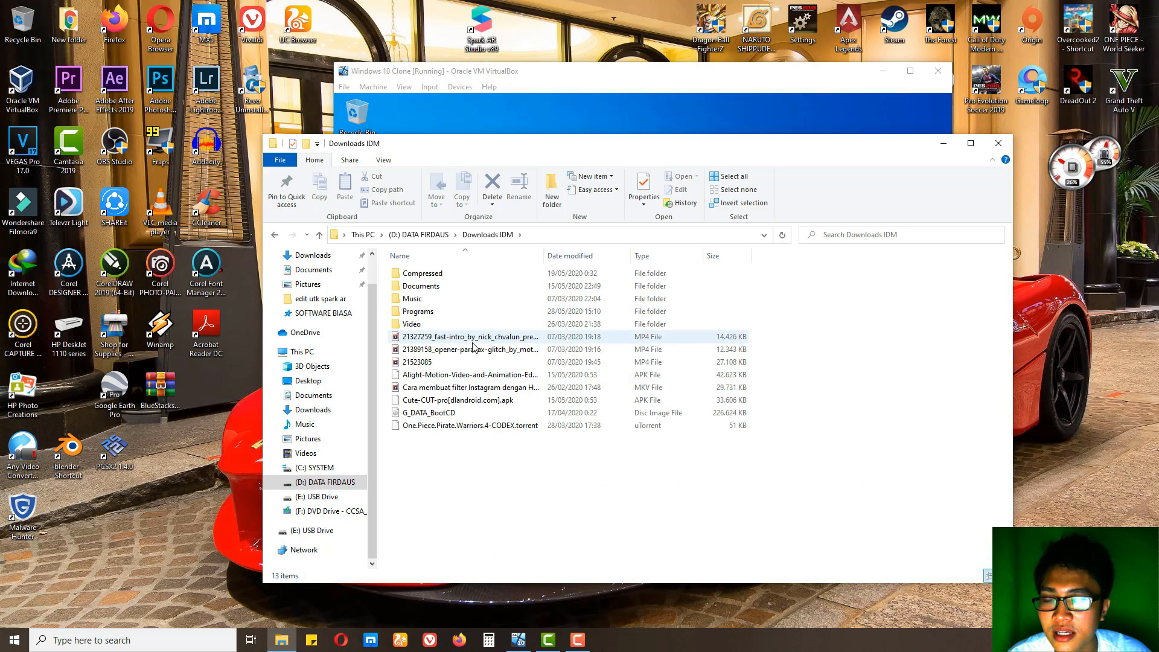
{"action": "double_click", "coordinate": [418, 311]}
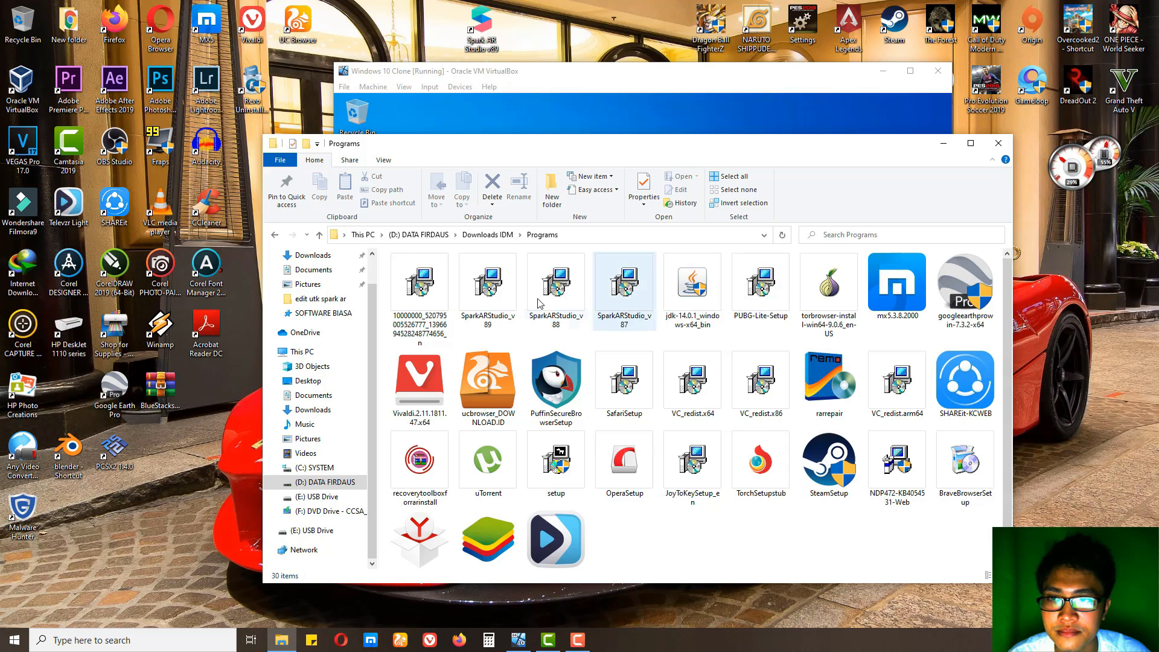
{"action": "left_click", "coordinate": [618, 294]}
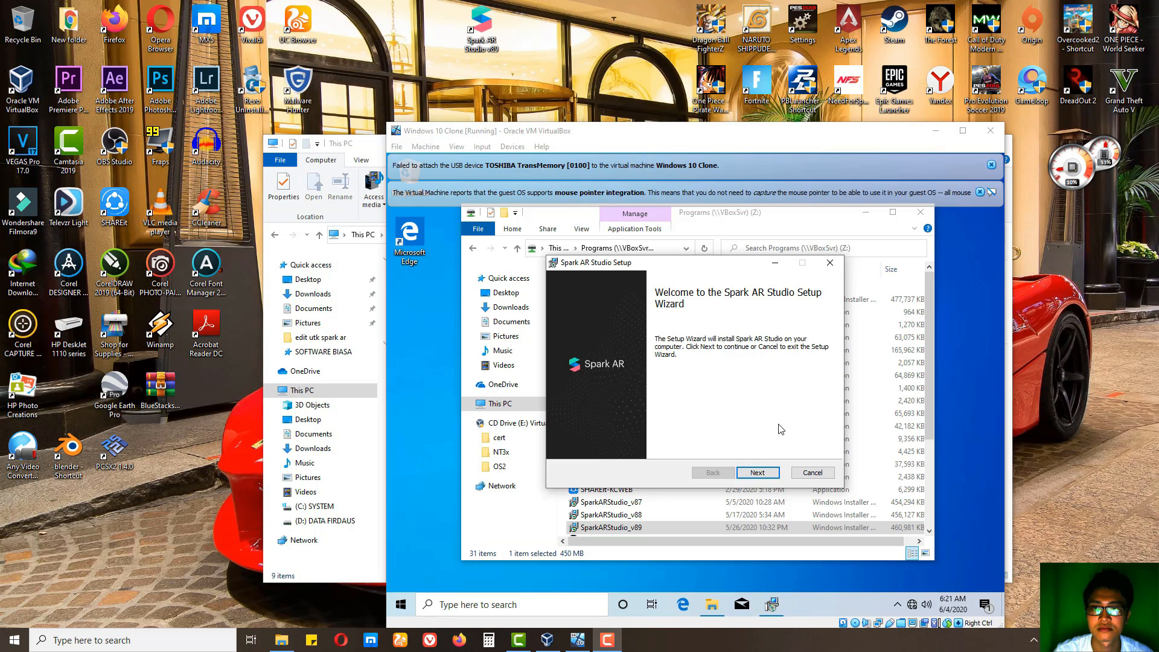
Step: Proceed through the Spark AR Studio setup welcome page in the virtual machine and accept the license agreement terms
{"action": "left_click", "coordinate": [759, 472]}
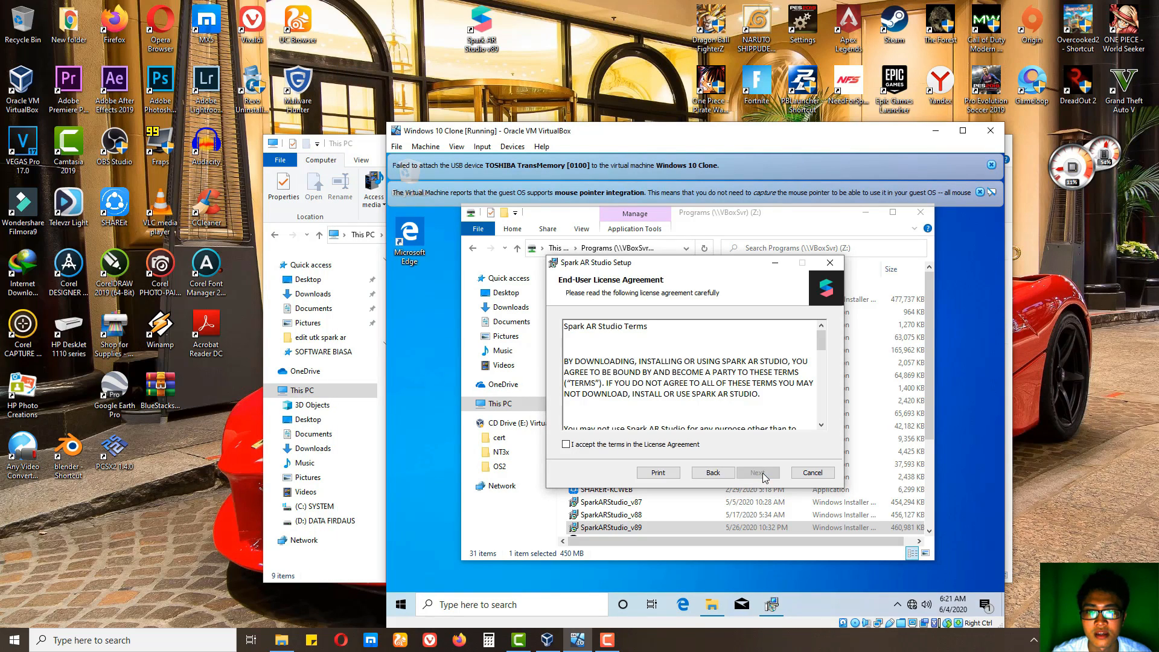
{"action": "left_click", "coordinate": [610, 644]}
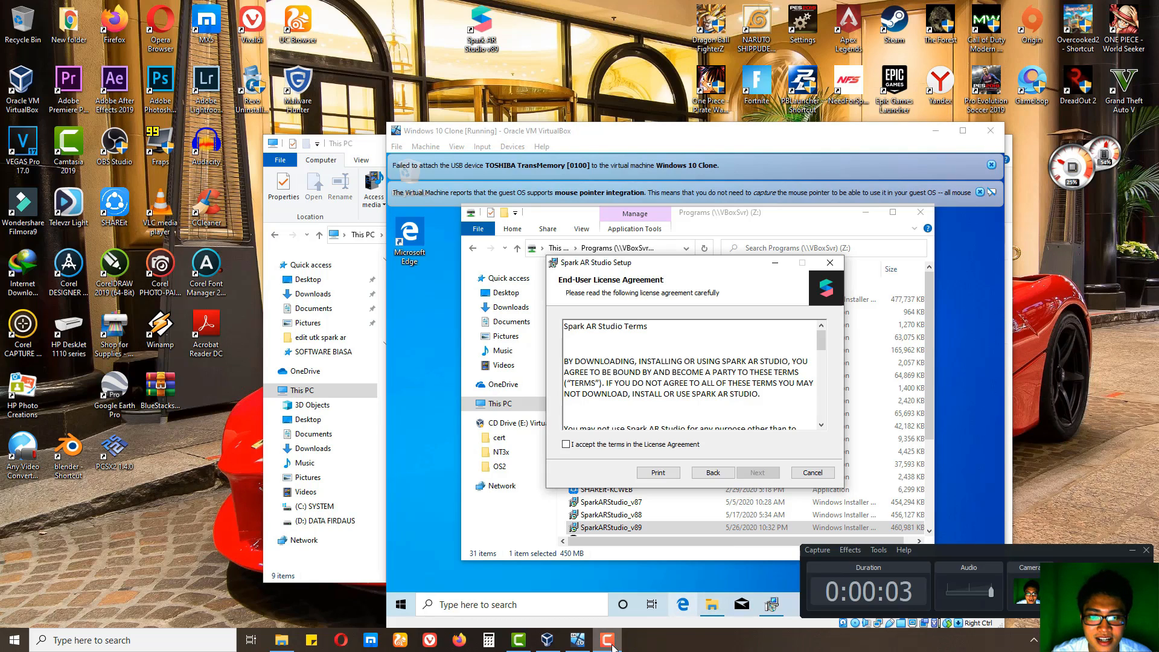
{"action": "left_click", "coordinate": [610, 644]}
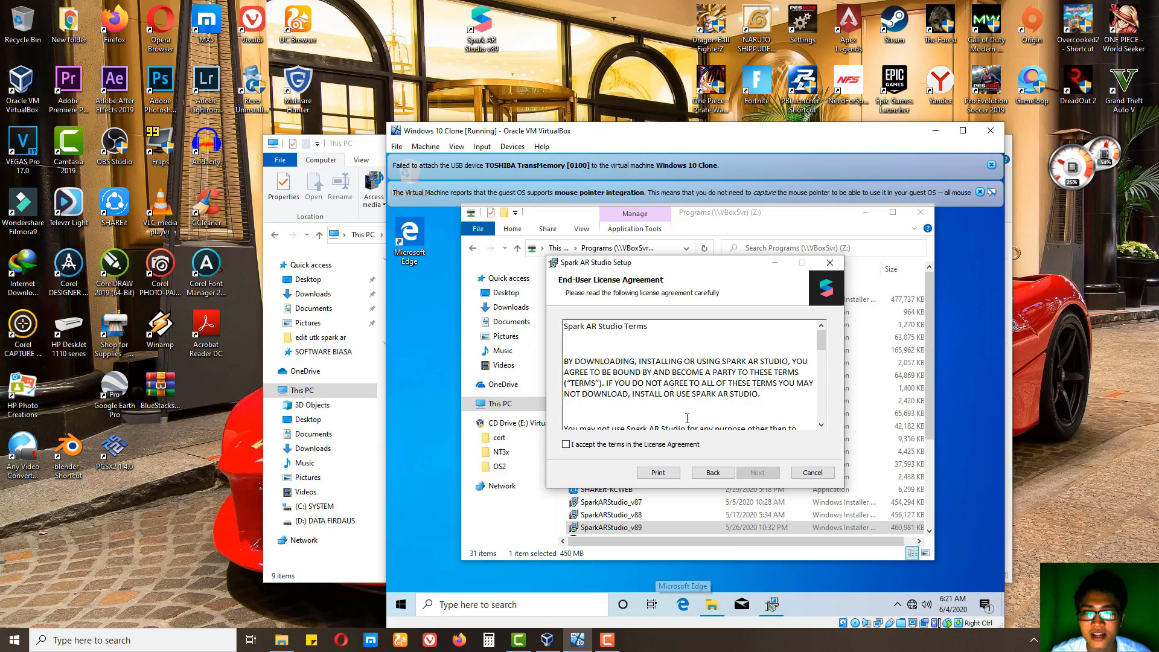
{"action": "left_click", "coordinate": [865, 213]}
{"action": "left_click_drag", "start_coordinate": [708, 264], "coordinate": [679, 265]}
{"action": "left_click", "coordinate": [627, 445]}
{"action": "left_click", "coordinate": [722, 476]}
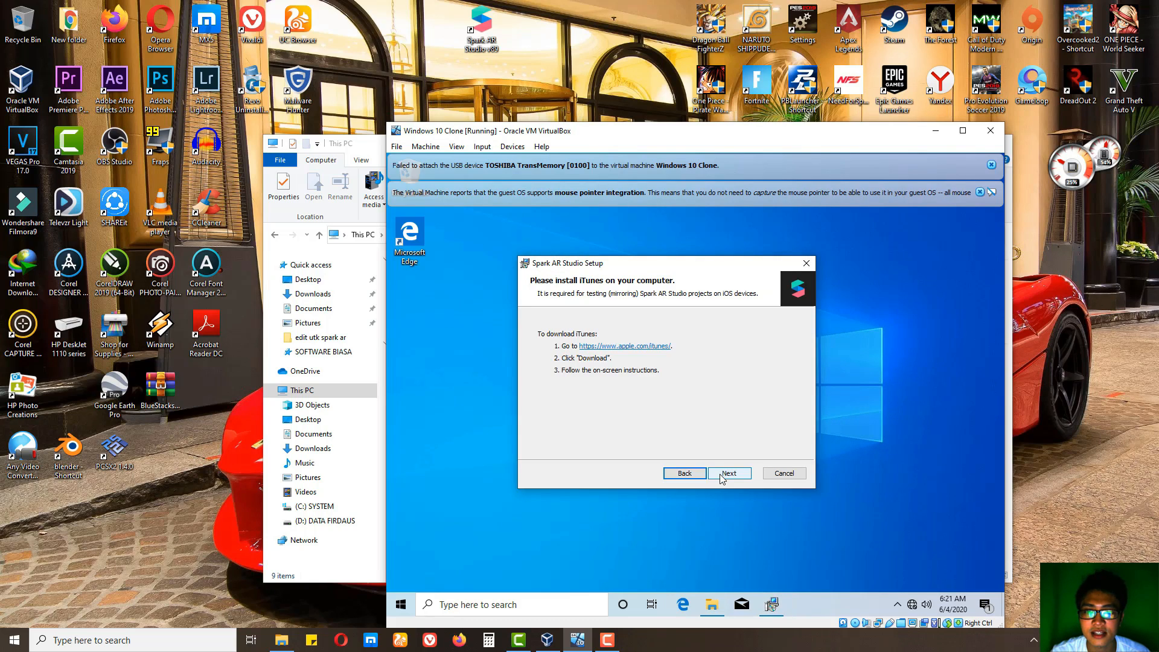
Step: Continue past the iTunes notice in the Spark AR Studio setup and start the installation
{"action": "left_click", "coordinate": [722, 476]}
{"action": "left_click", "coordinate": [723, 476]}
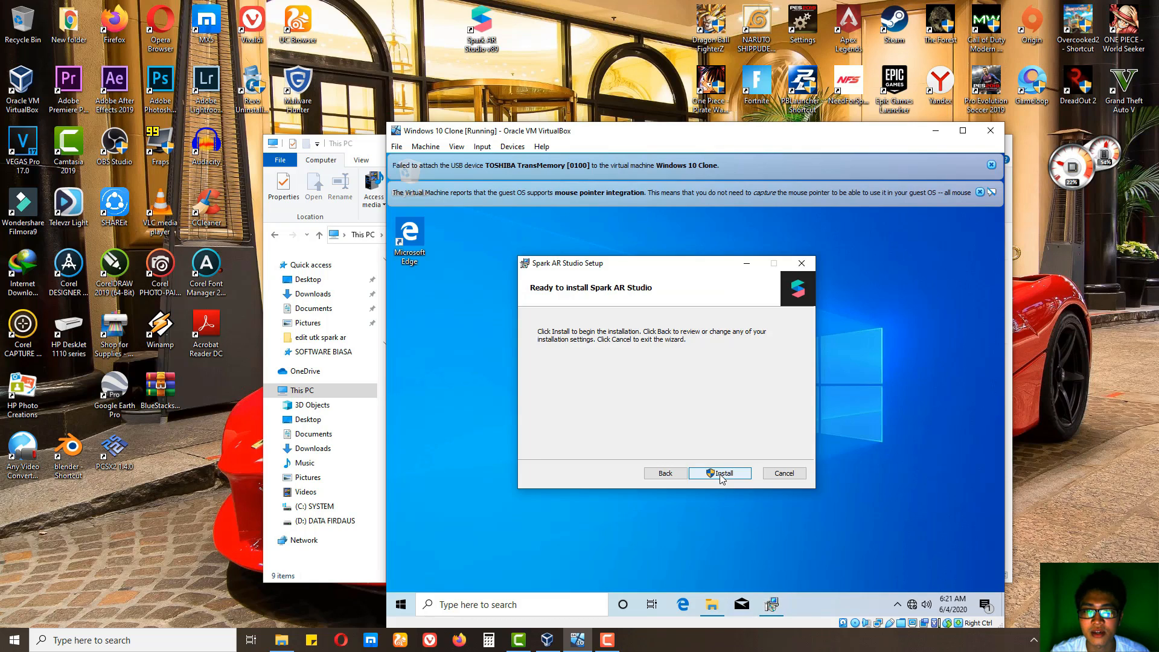
{"action": "left_click", "coordinate": [720, 474]}
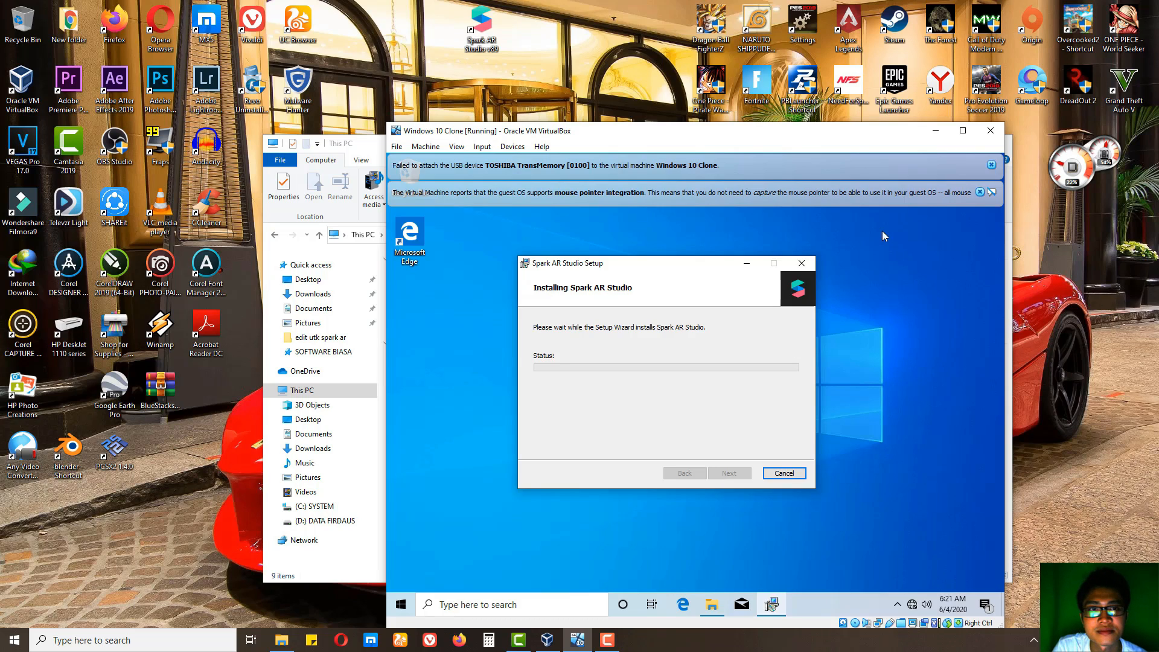
Step: Maximize the host's This PC window and bring the Windows 10 Clone virtual machine window in front of it
{"action": "left_click_drag", "start_coordinate": [359, 143], "coordinate": [271, 90]}
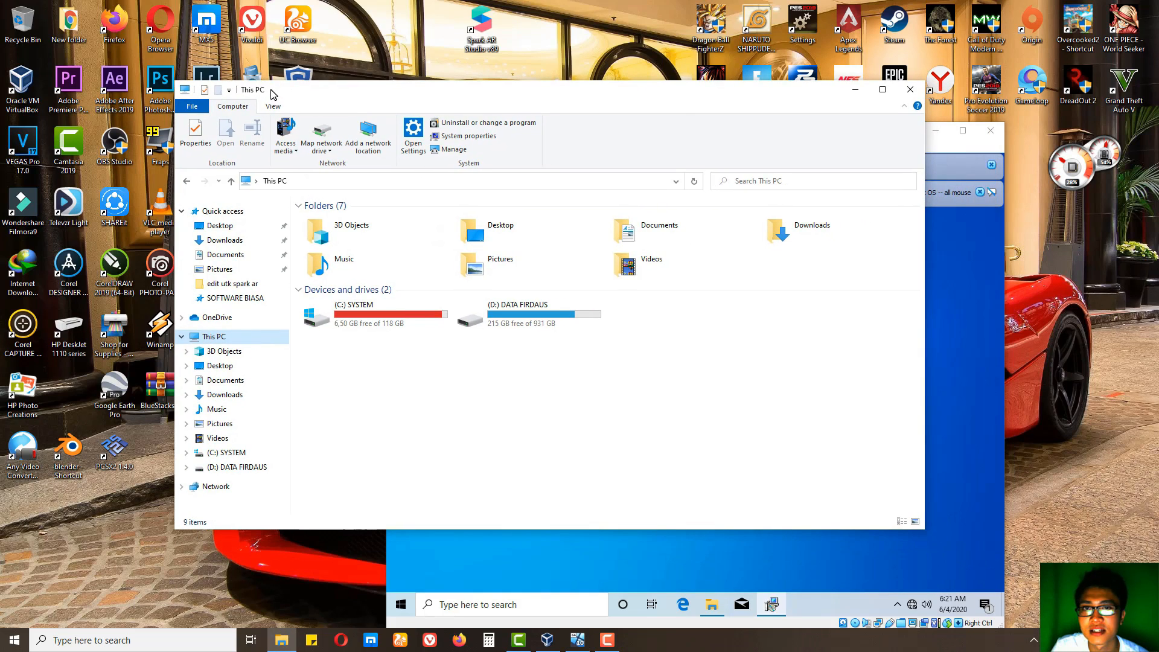
{"action": "left_click", "coordinate": [882, 89]}
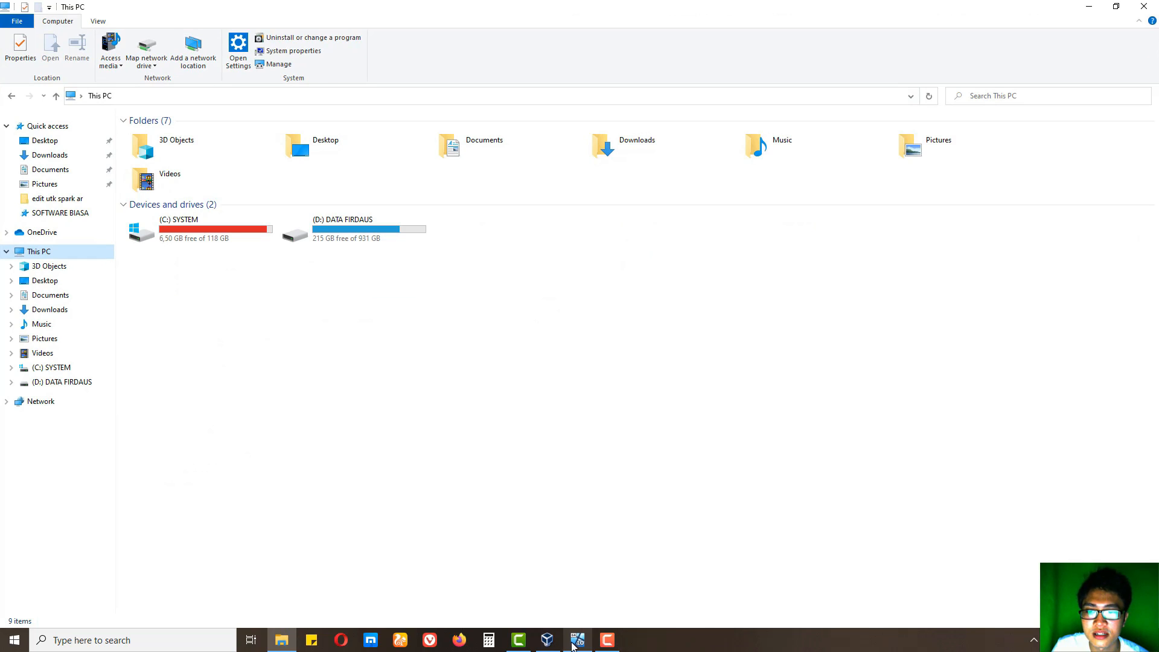
{"action": "left_click", "coordinate": [575, 641]}
{"action": "left_click", "coordinate": [627, 460]}
{"action": "left_click_drag", "start_coordinate": [723, 138], "coordinate": [633, 84]}
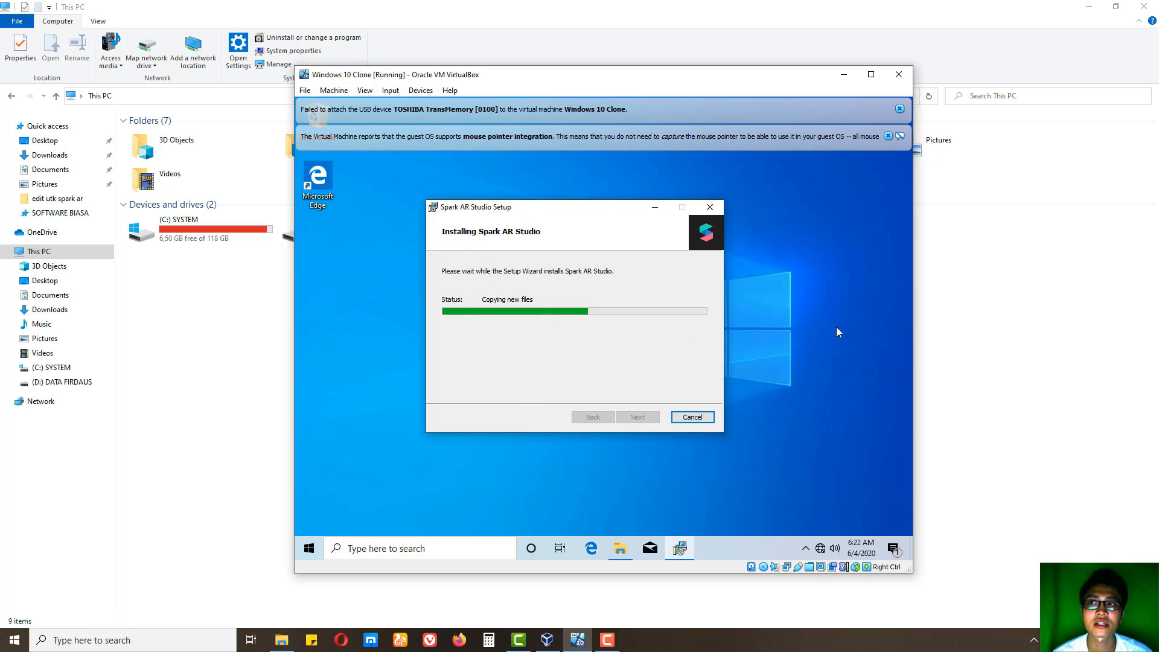
Step: Restore the host's This PC window to its smaller size and arrange it side by side with the Windows 10 Clone window
{"action": "left_click", "coordinate": [1115, 6]}
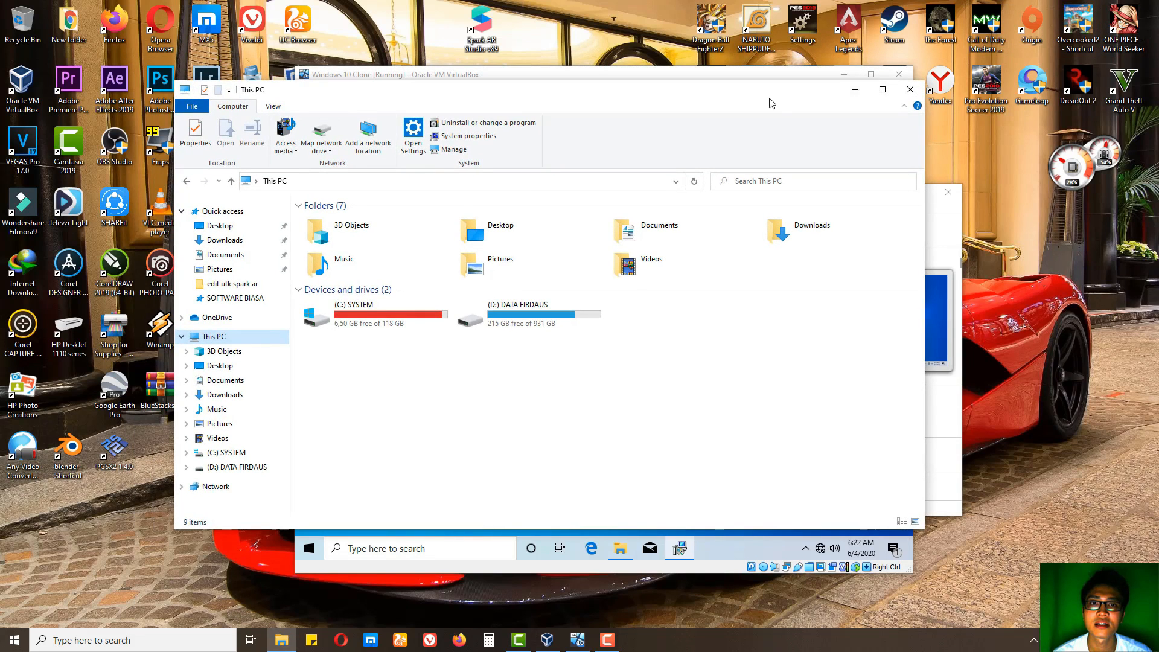
{"action": "left_click_drag", "start_coordinate": [779, 102], "coordinate": [570, 99]}
{"action": "left_click_drag", "start_coordinate": [752, 78], "coordinate": [939, 68]}
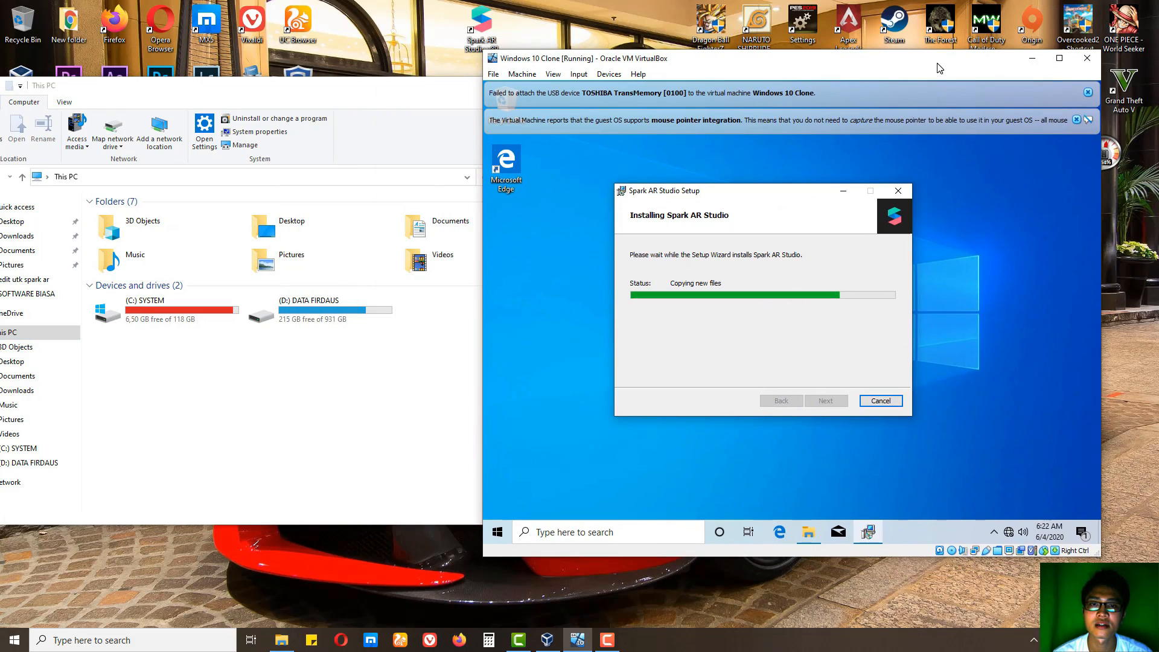
{"action": "left_click", "coordinate": [446, 149]}
{"action": "left_click", "coordinate": [737, 61]}
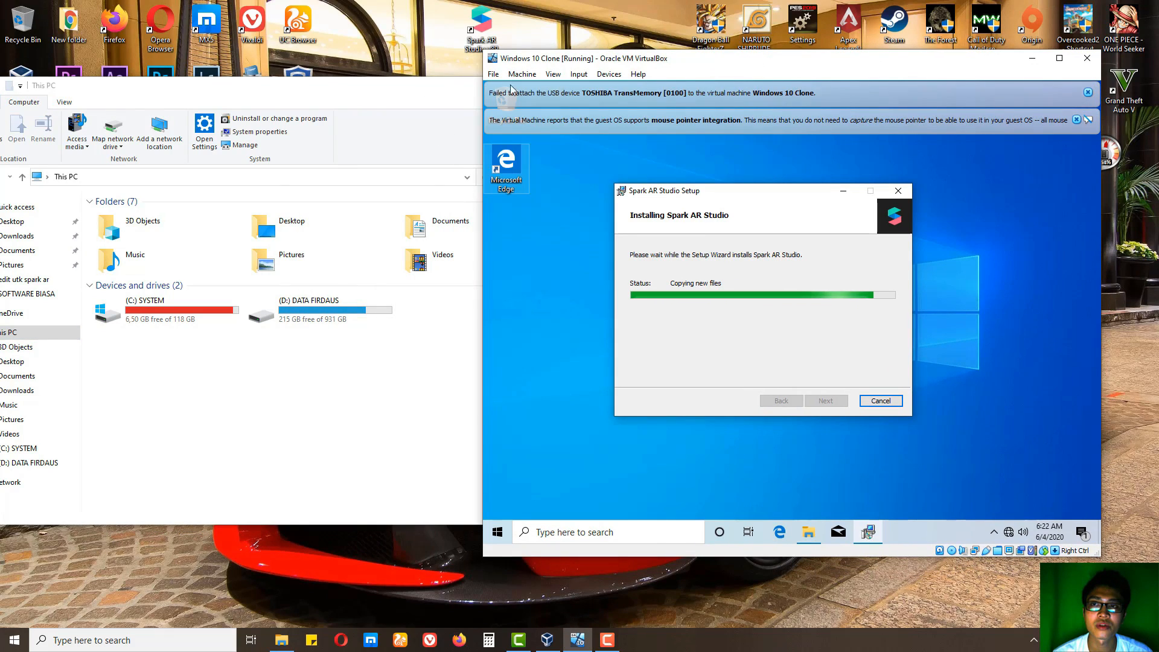
{"action": "mouse_move", "coordinate": [443, 82]}
{"action": "left_mouse_down"}
{"action": "mouse_move", "coordinate": [435, 108]}
{"action": "mouse_move", "coordinate": [426, 78]}
{"action": "left_mouse_up"}
{"action": "left_click", "coordinate": [810, 64]}
{"action": "mouse_move", "coordinate": [811, 64]}
{"action": "left_mouse_down"}
{"action": "mouse_move", "coordinate": [837, 64]}
{"action": "mouse_move", "coordinate": [811, 65]}
{"action": "left_mouse_up"}
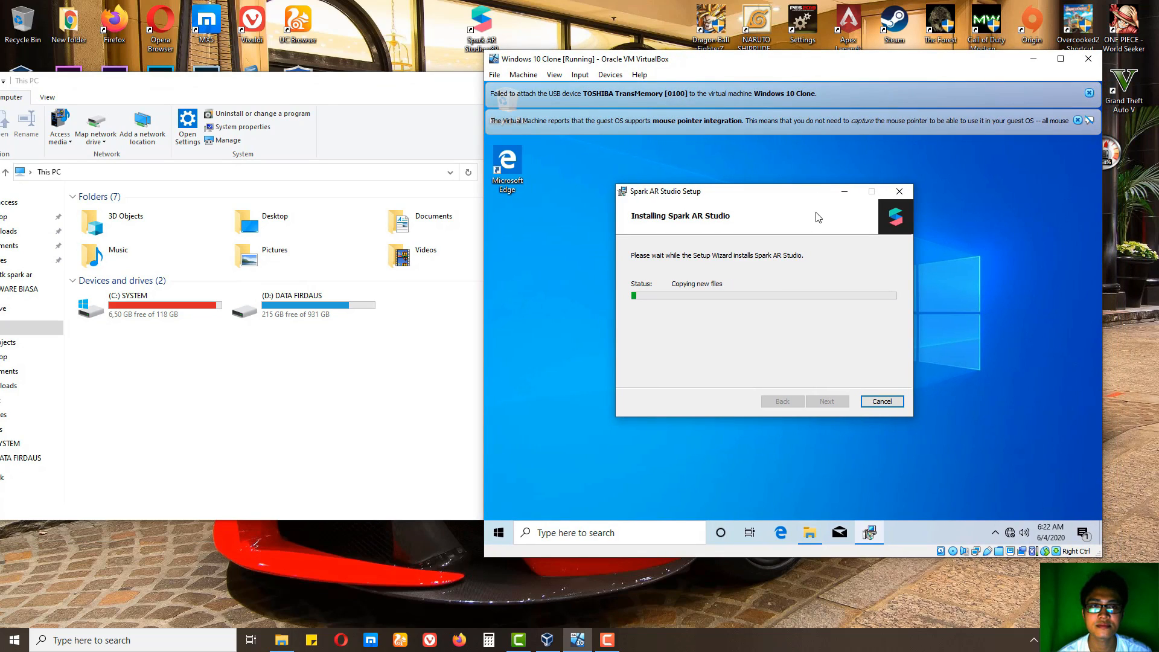
Step: Dismiss both notification messages in the virtual machine window and finish the Spark AR Studio setup wizard once installation completes
{"action": "left_click", "coordinate": [1089, 94]}
{"action": "left_click", "coordinate": [1077, 93]}
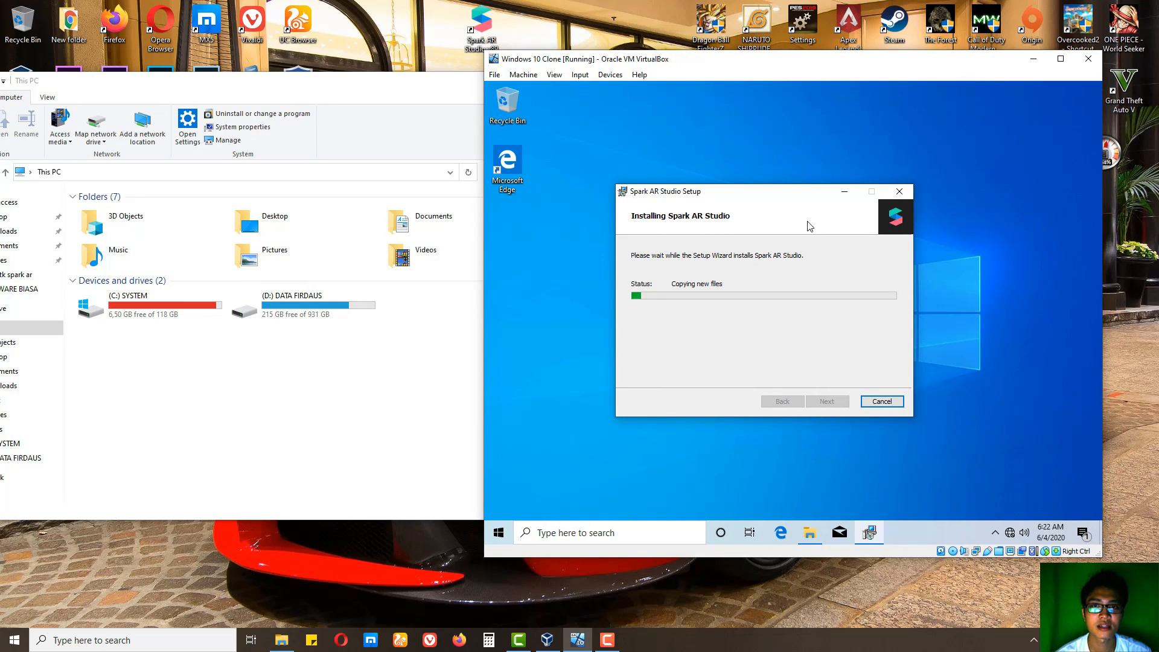
{"action": "left_click_drag", "start_coordinate": [752, 196], "coordinate": [787, 186]}
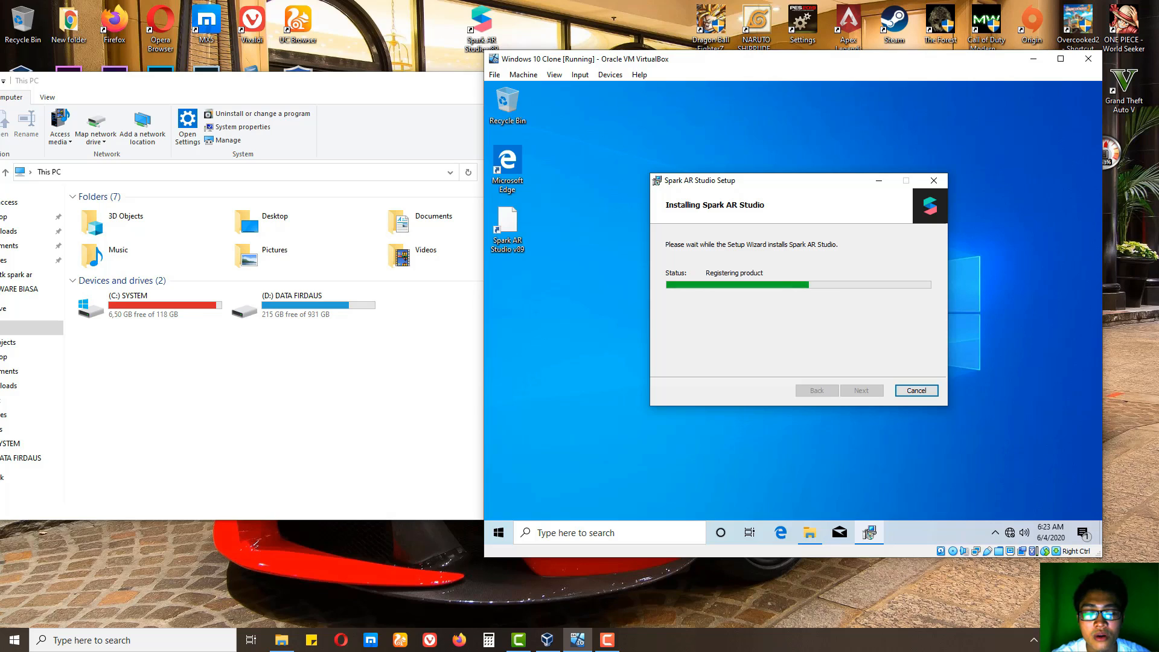
{"action": "left_click_drag", "start_coordinate": [781, 185], "coordinate": [788, 182]}
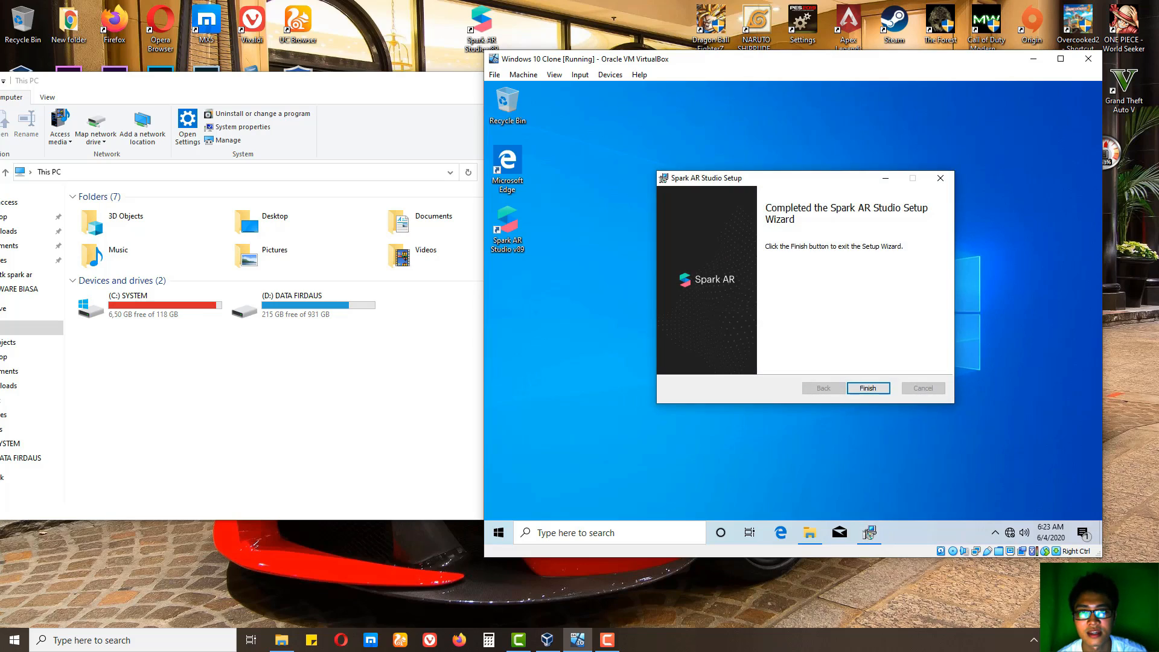
{"action": "left_click", "coordinate": [864, 385]}
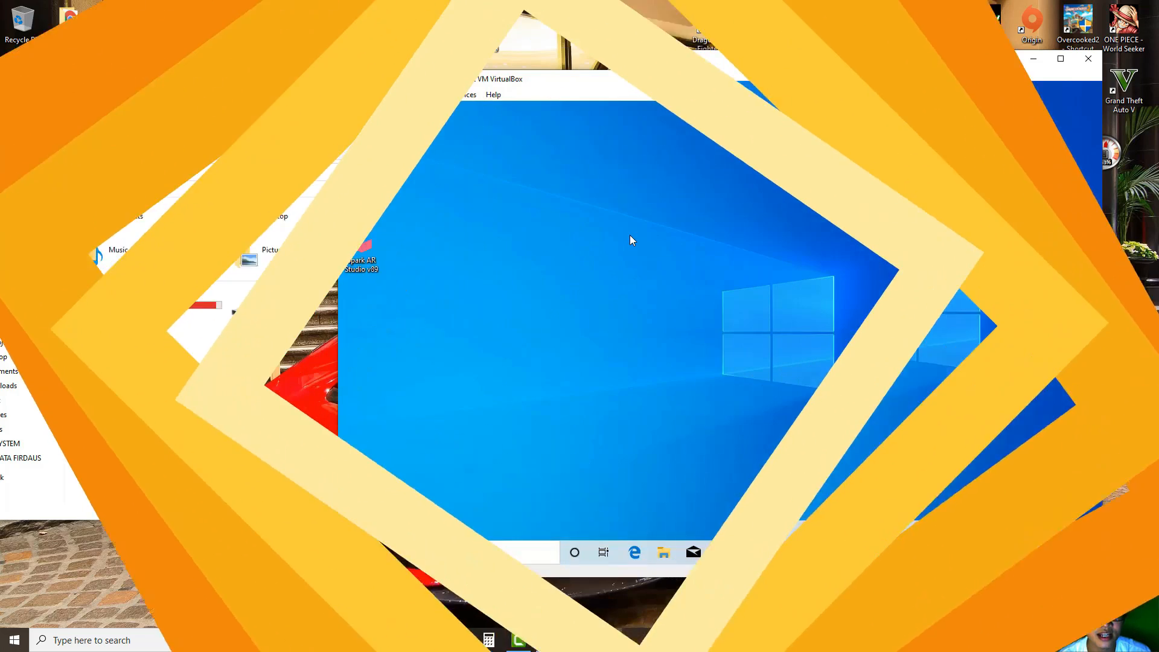